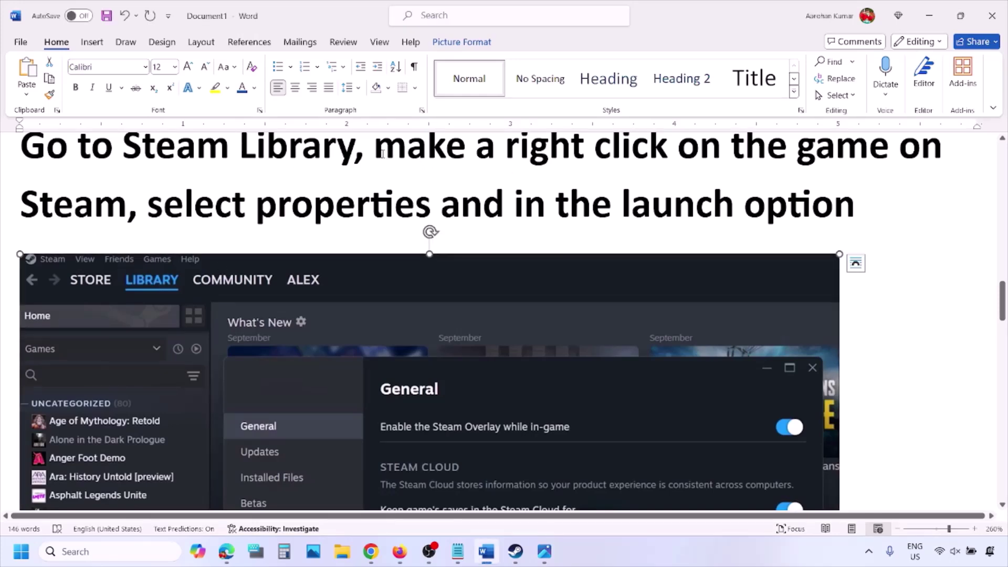
- Read the Word instructions for opening a game's Steam properties and examine the -dx11 launch option screenshot
left_click_drag(380, 152, 898, 153)
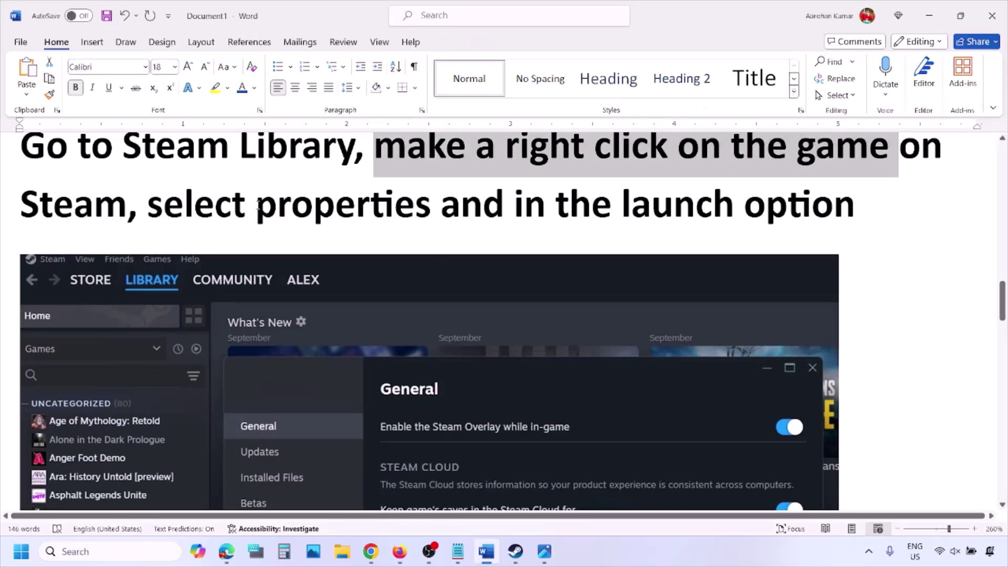
left_click_drag(247, 205, 436, 206)
scroll(433, 211, "down", 5)
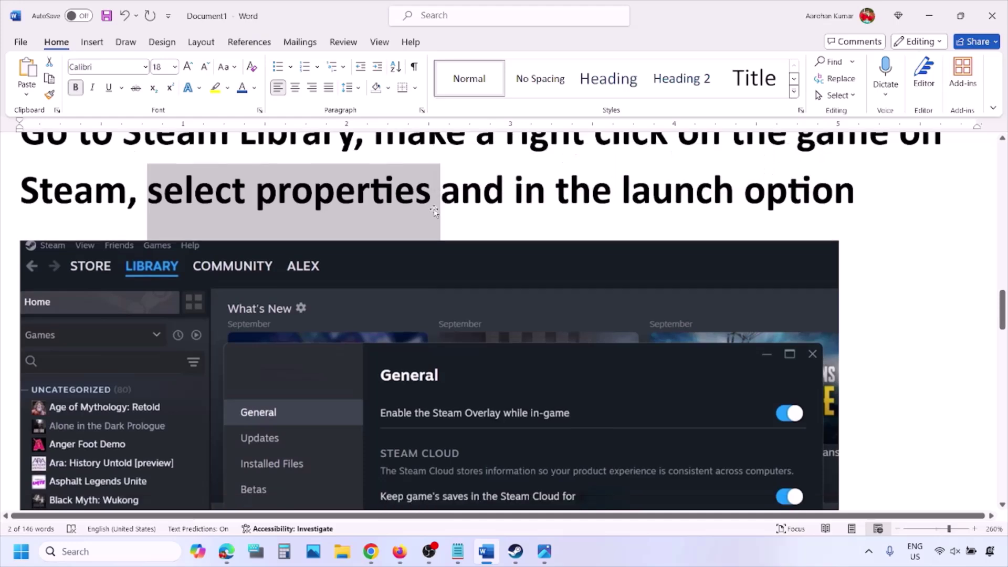
scroll(434, 210, "up", 1)
right_click(434, 204)
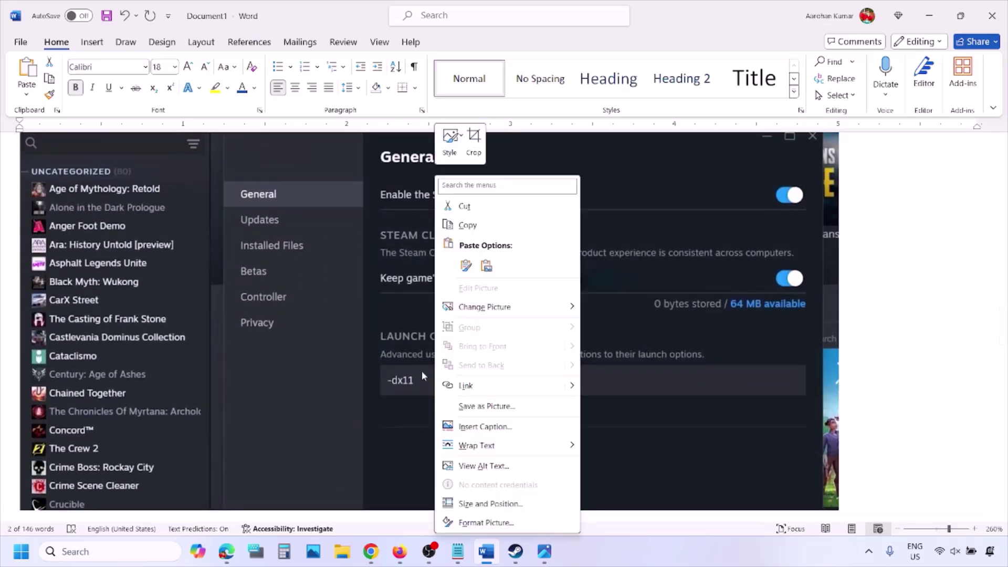
left_click(397, 386)
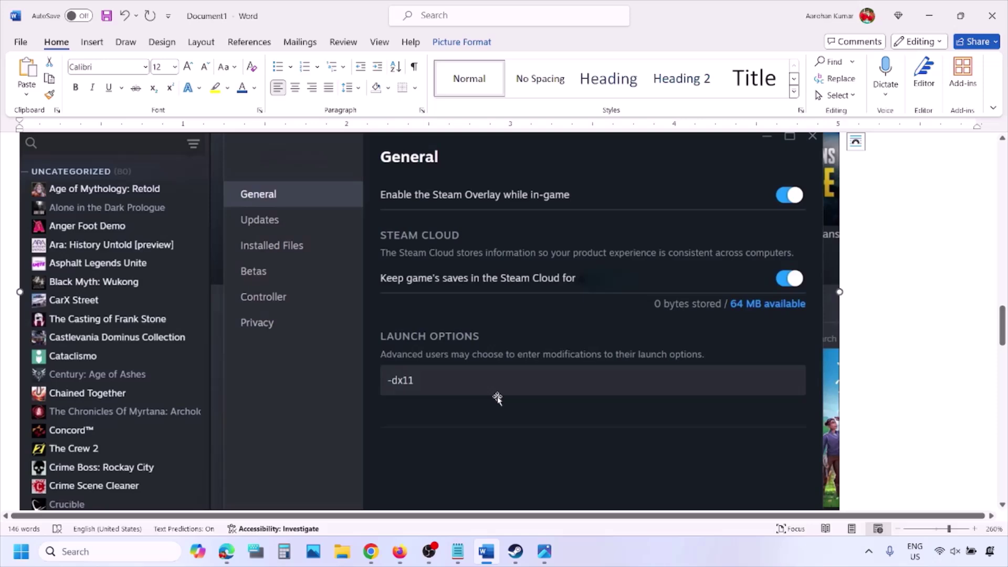
- Examine the document's remaining launch option screenshots for the -d3d11 and -dx12 alternatives
scroll(498, 399, "down", 8)
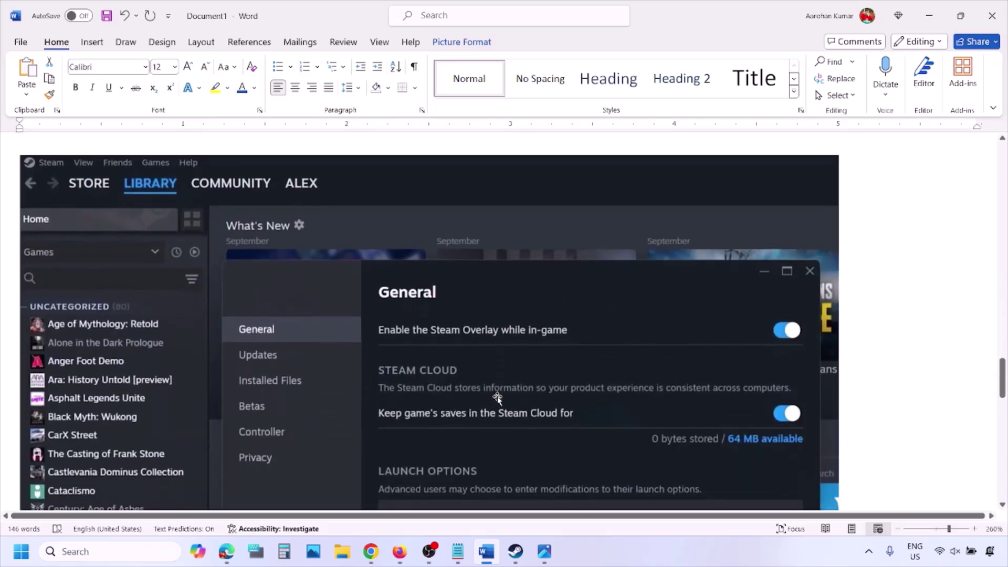
scroll(498, 399, "down", 7)
scroll(439, 302, "up", 1)
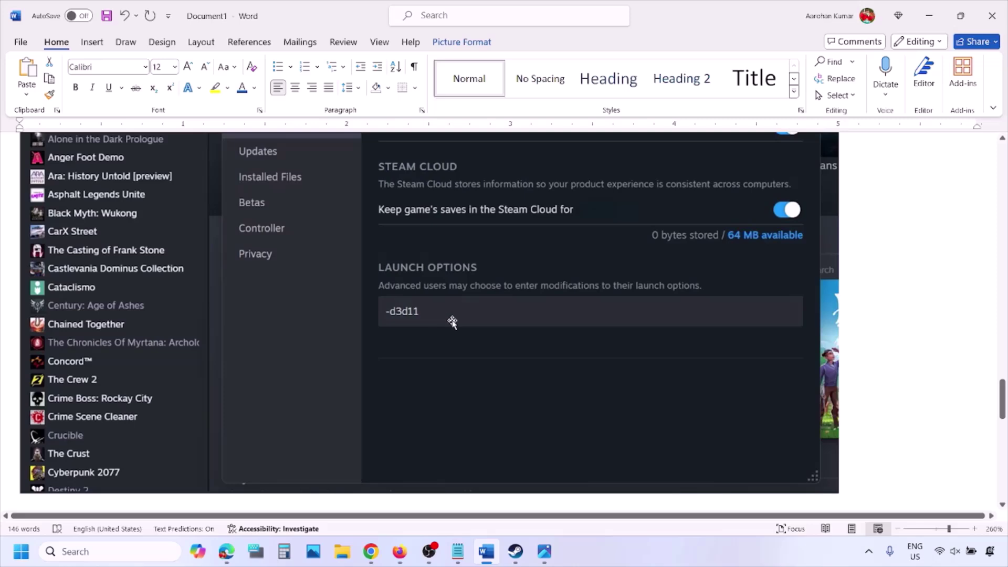
scroll(452, 321, "down", 18)
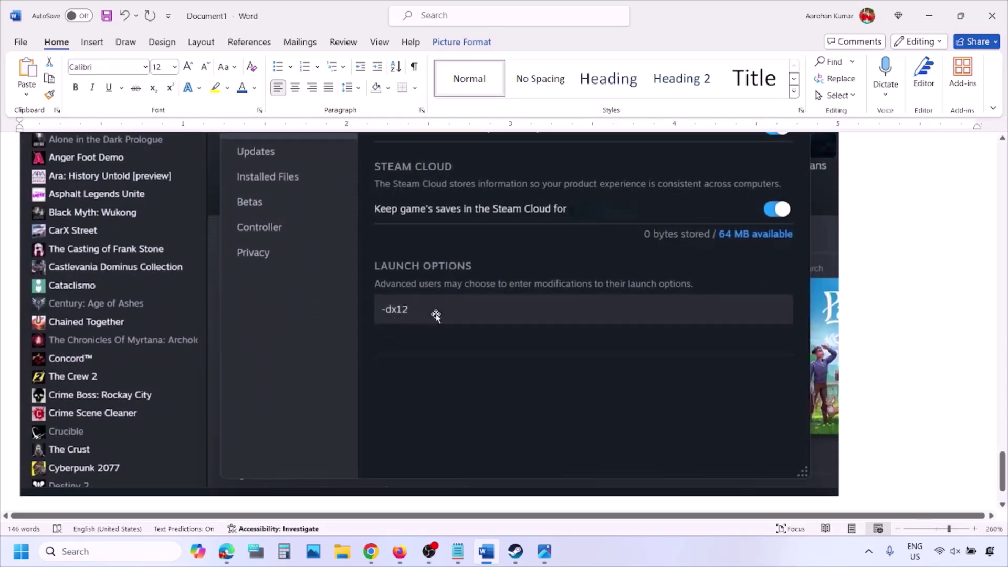
- Switch to Steam and show the Windows power options containing the Restart command
left_click(516, 552)
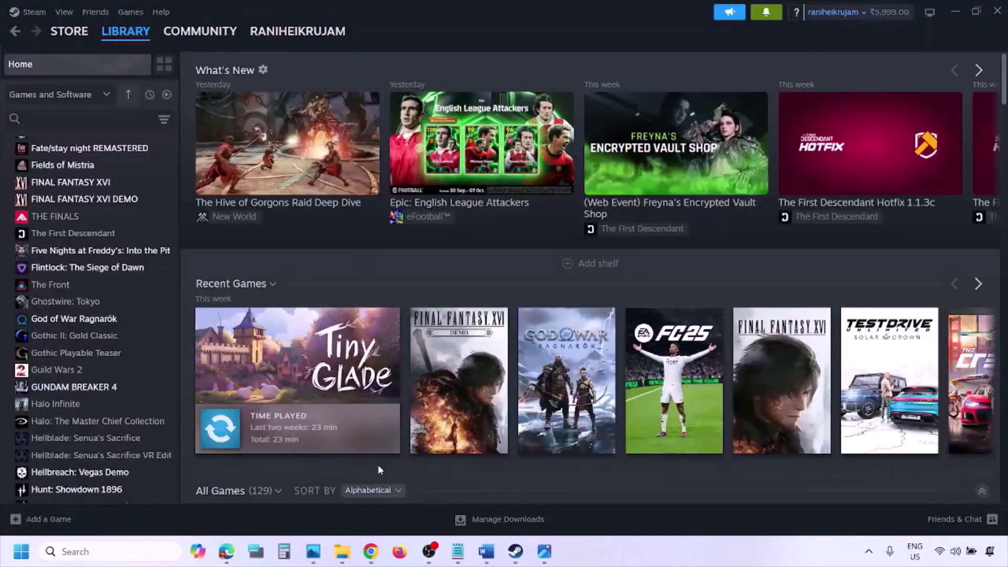
left_click(21, 552)
left_click(382, 507)
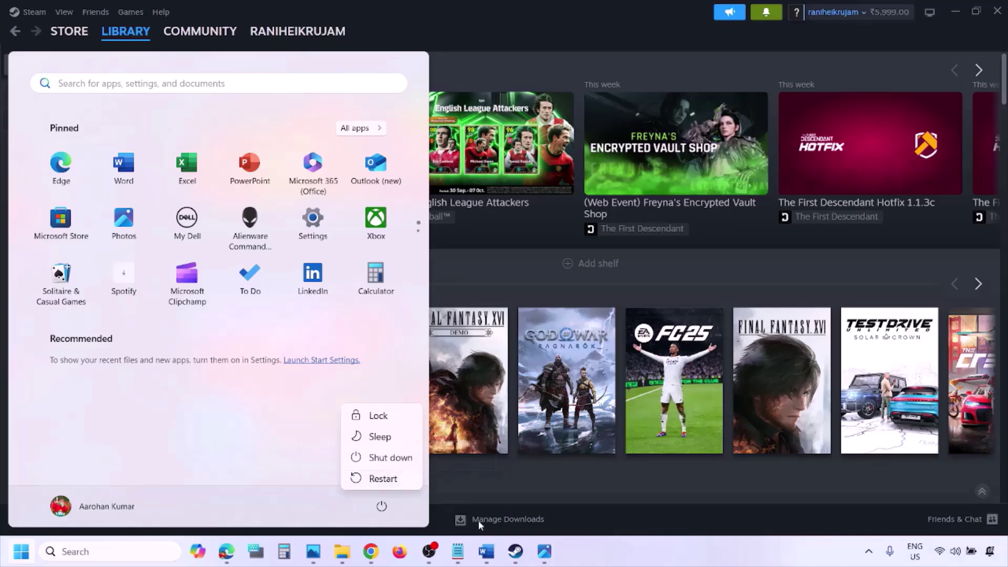
- Highlight Step 2 in the Word troubleshooting document and examine the Browse local files screenshot in 1.png
left_click(487, 553)
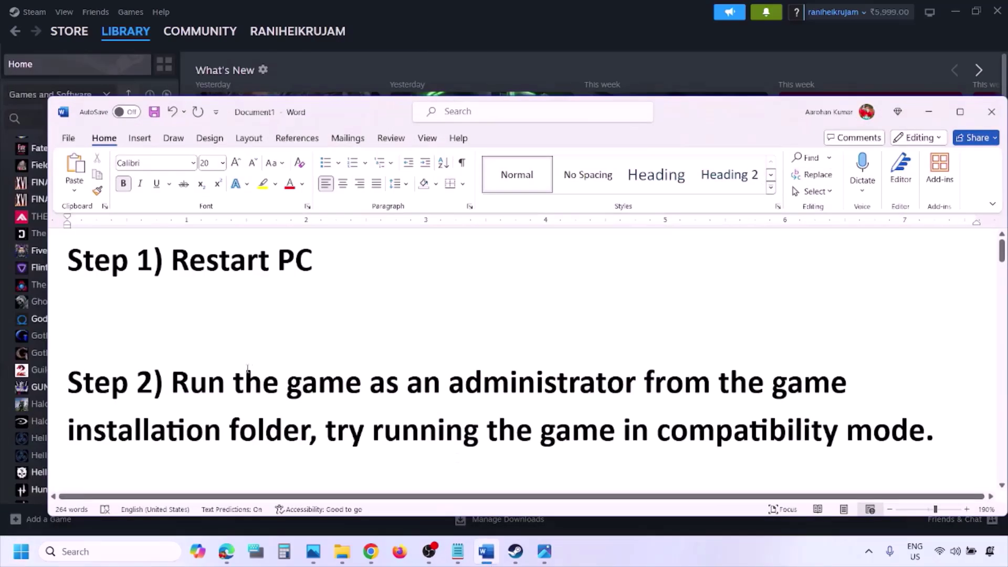
left_click_drag(174, 382, 283, 434)
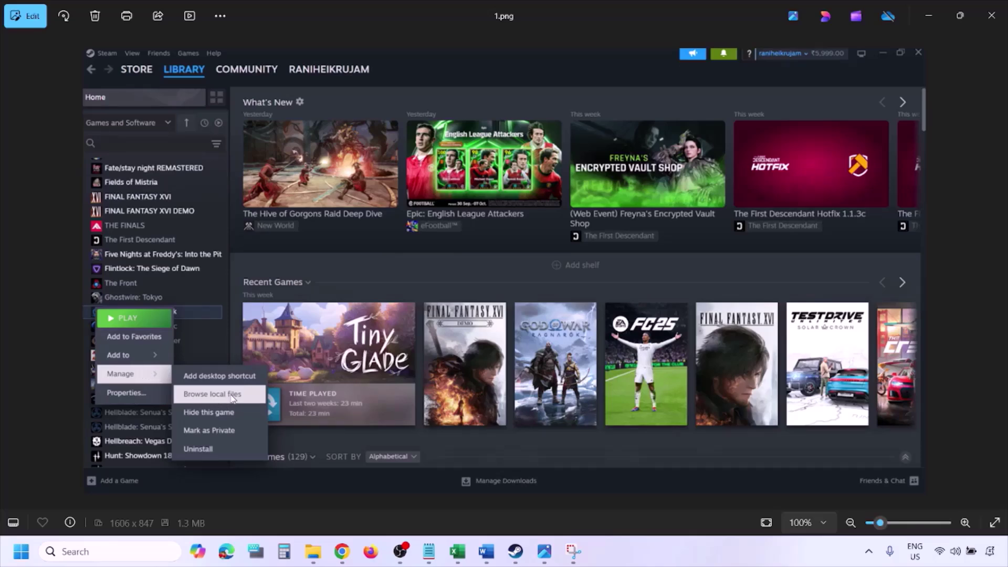
scroll(239, 393, "up", 2)
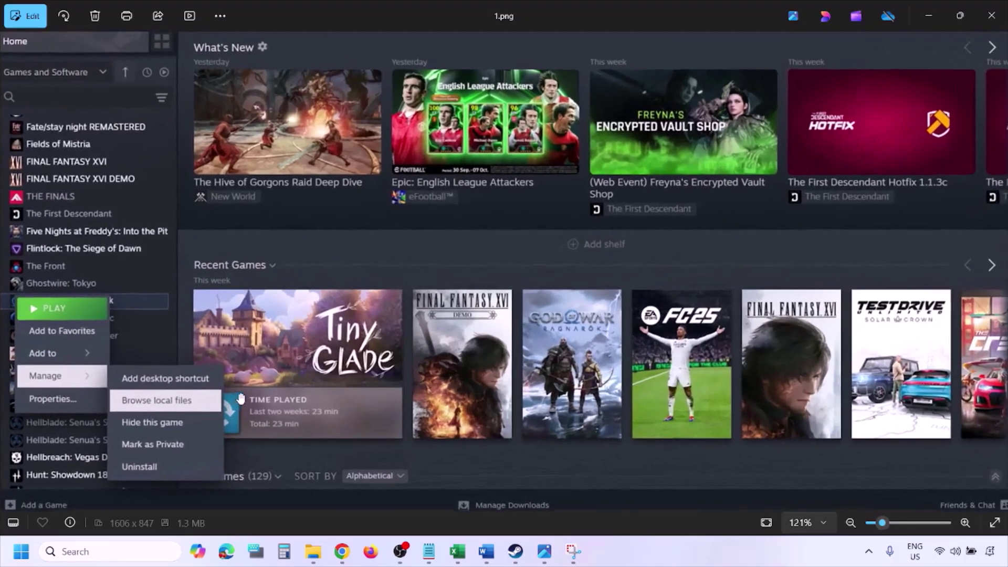
scroll(201, 407, "down", 2)
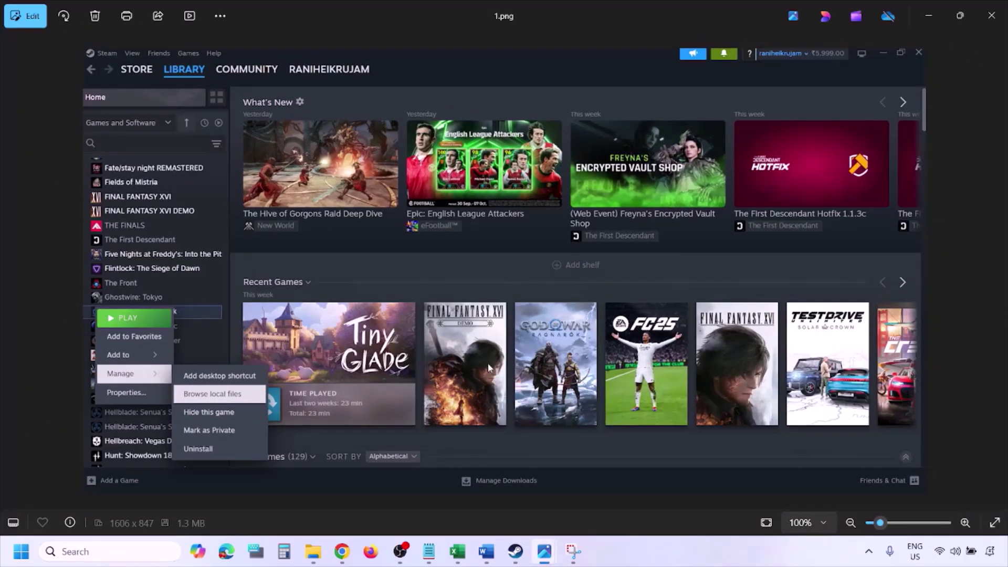
- Show 2.png in Photos and examine the Properties entry in the game application's context menu
key("Right")
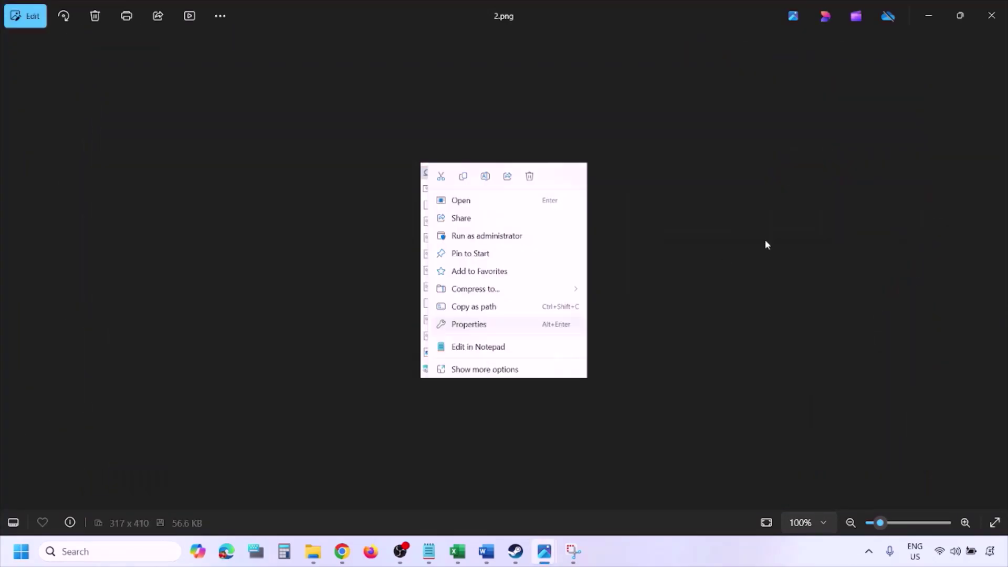
scroll(497, 316, "up", 3)
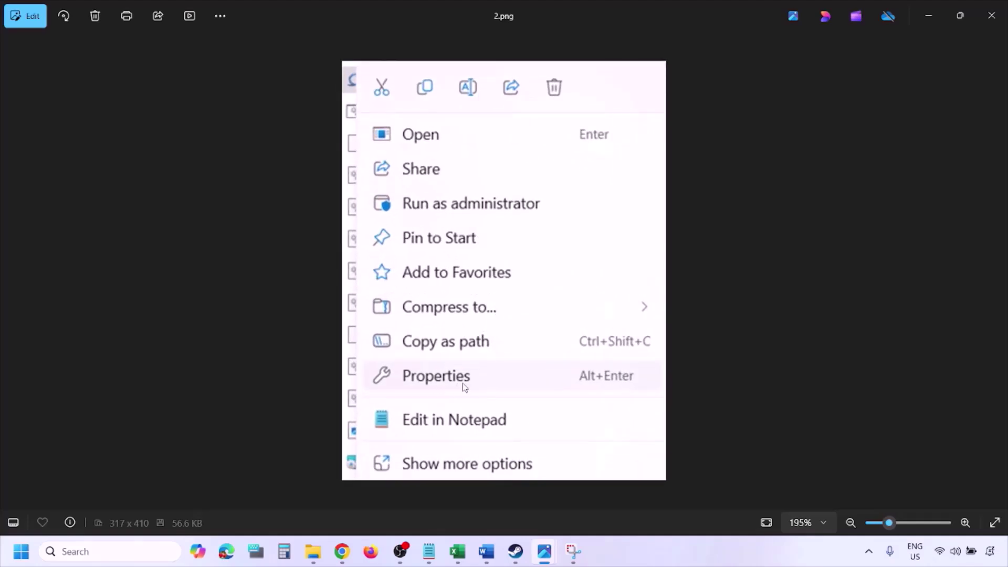
scroll(463, 384, "down", 3)
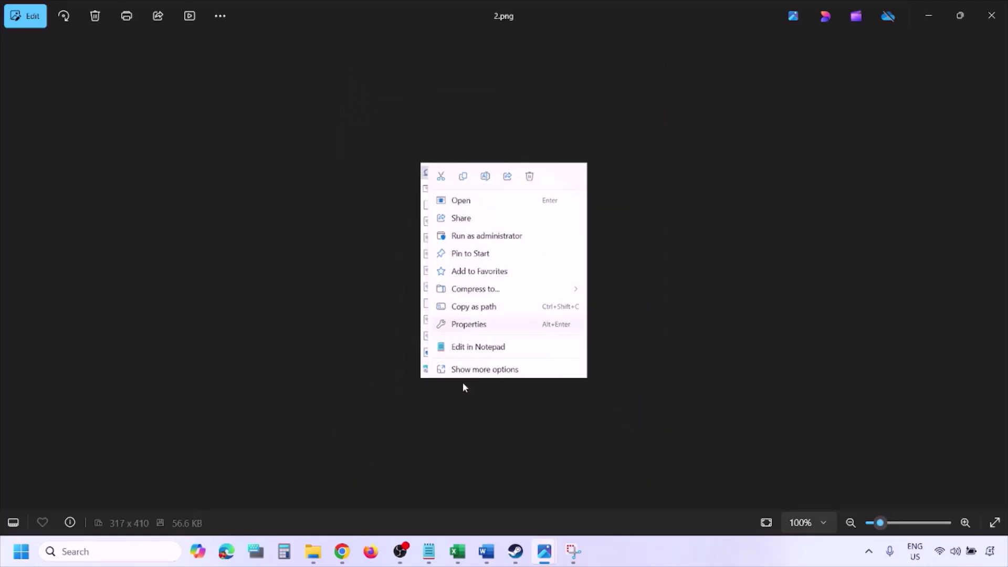
- Show 3.png and examine the Compatibility settings for running the program as an administrator
key("Right")
scroll(299, 295, "up", 1)
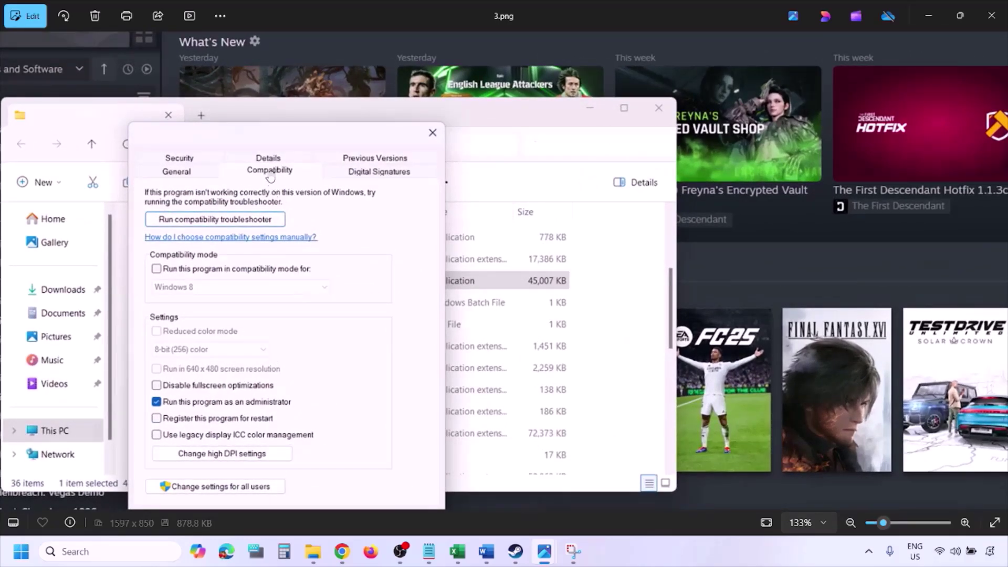
left_click_drag(224, 394, 223, 347)
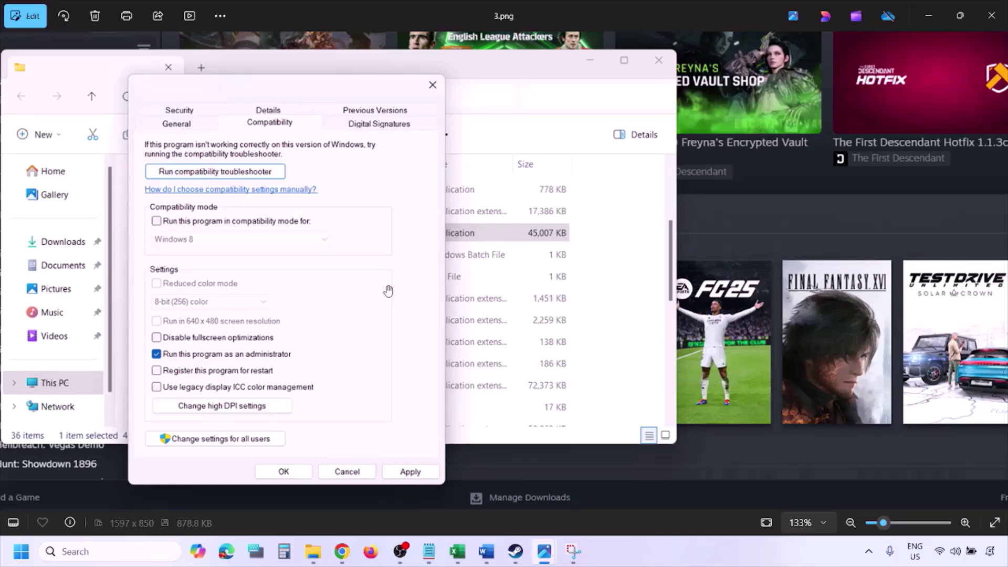
scroll(388, 291, "down", 3)
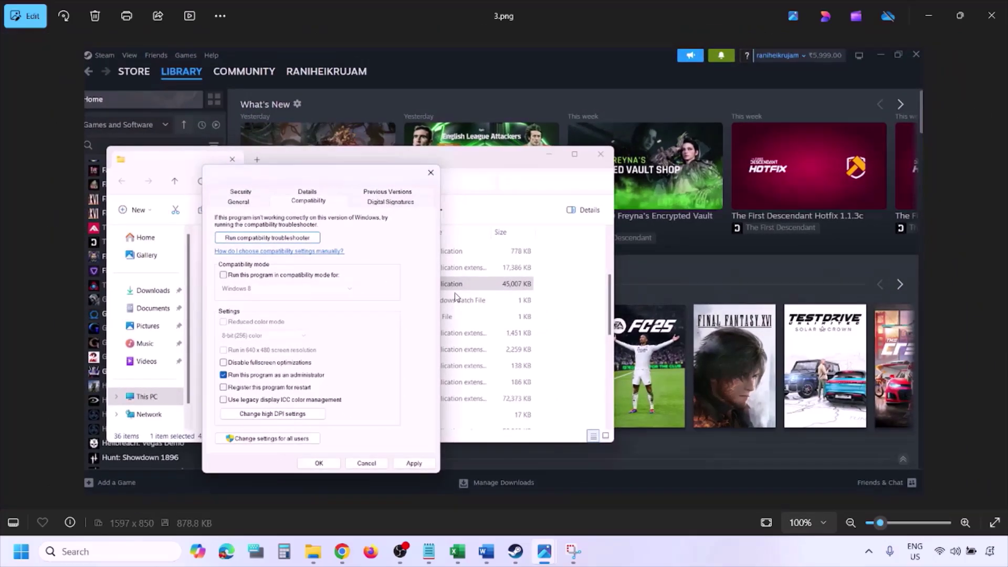
- Examine 4.png and 5.png for enabling compatibility mode and choosing between Windows 8 and Windows 7
key("Right")
scroll(456, 297, "up", 3)
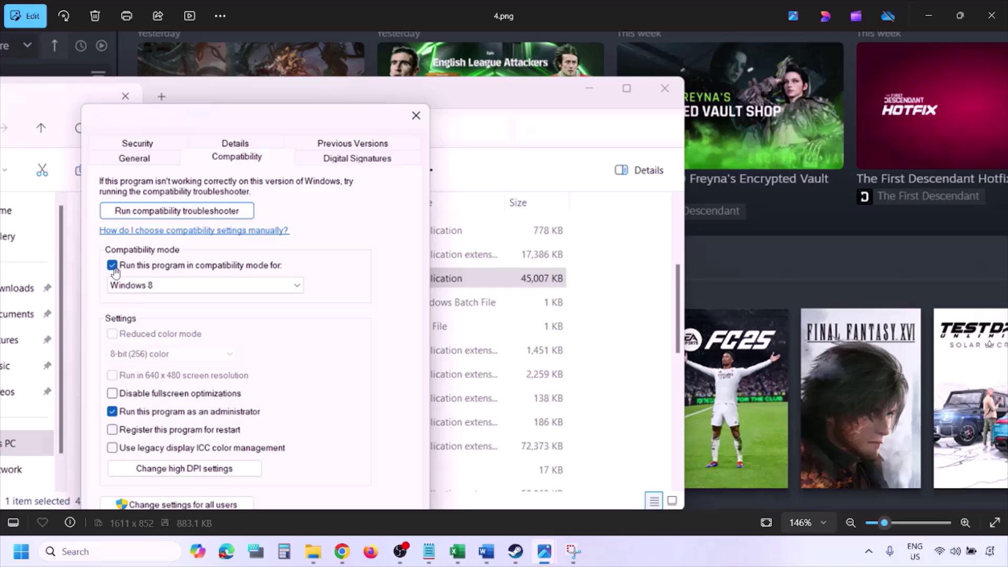
left_click_drag(132, 283, 139, 246)
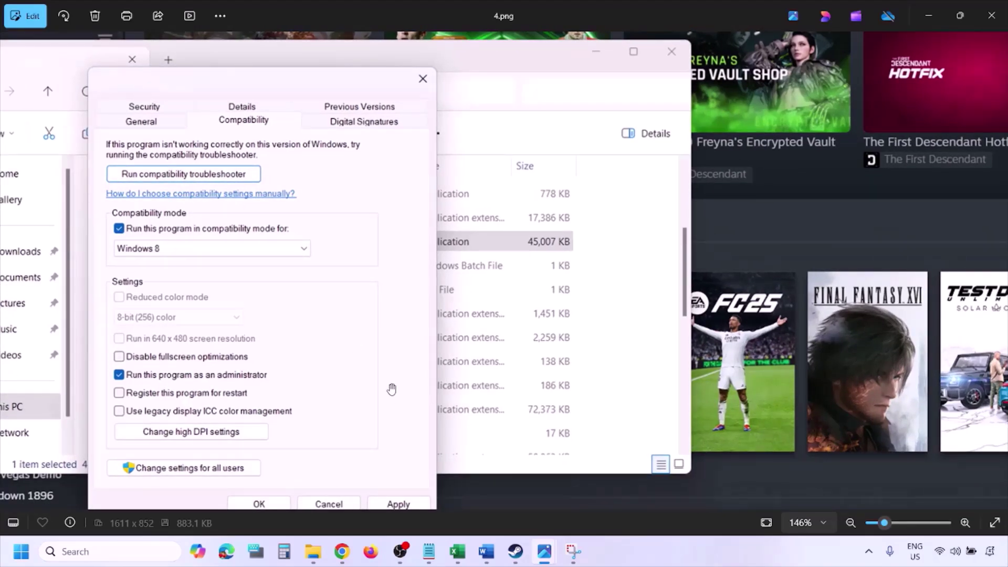
left_click_drag(389, 390, 395, 360)
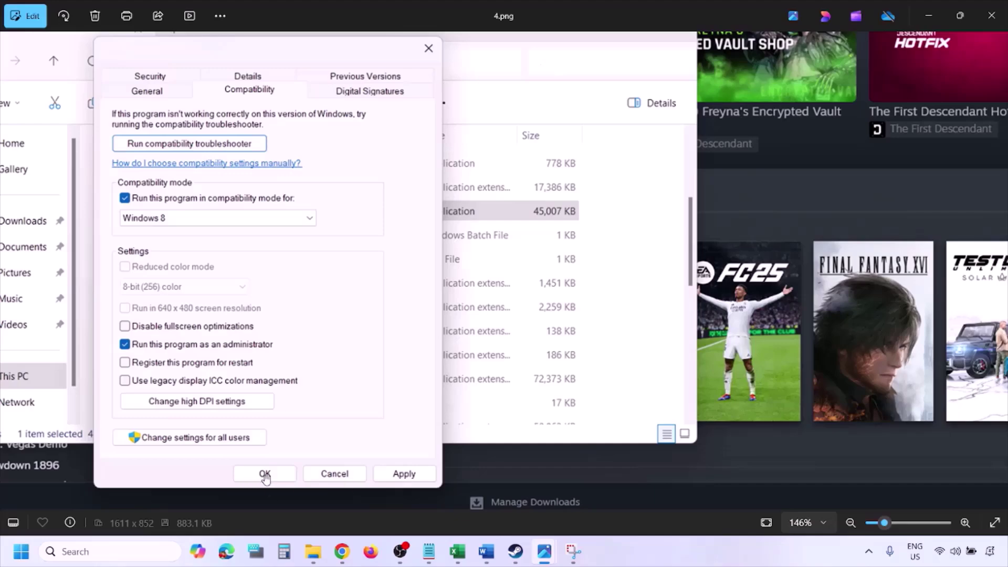
scroll(547, 370, "down", 3)
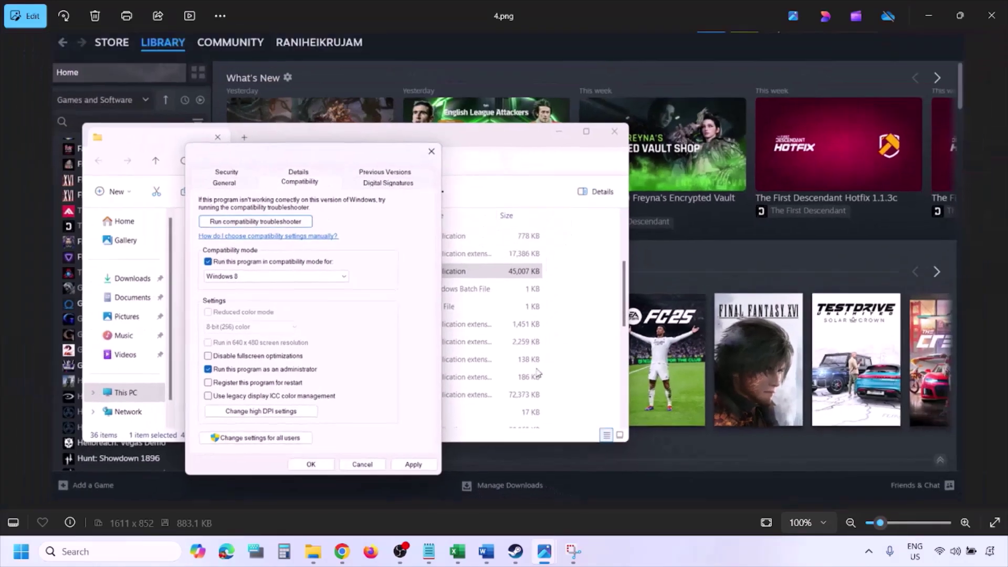
key("Right")
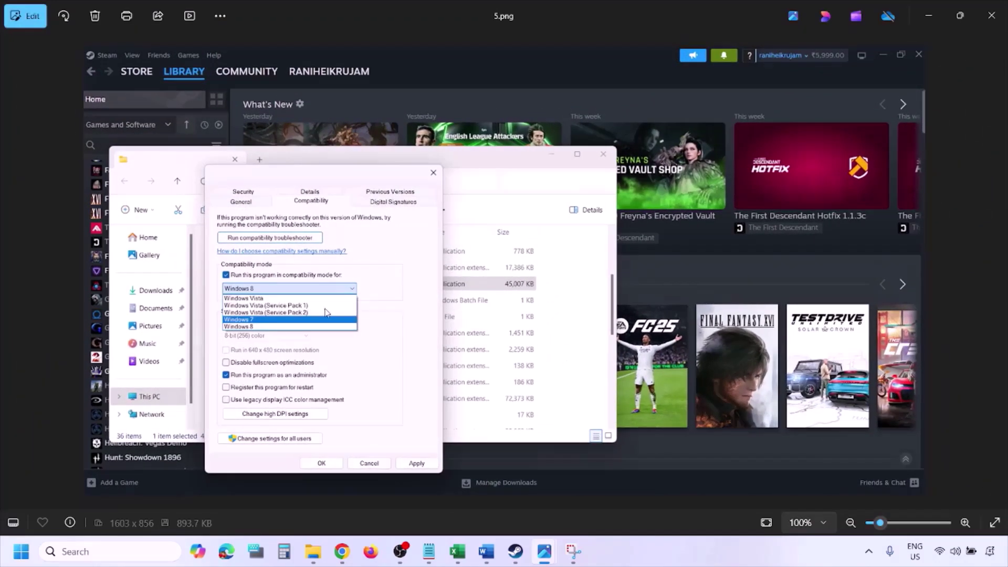
scroll(405, 307, "up", 3)
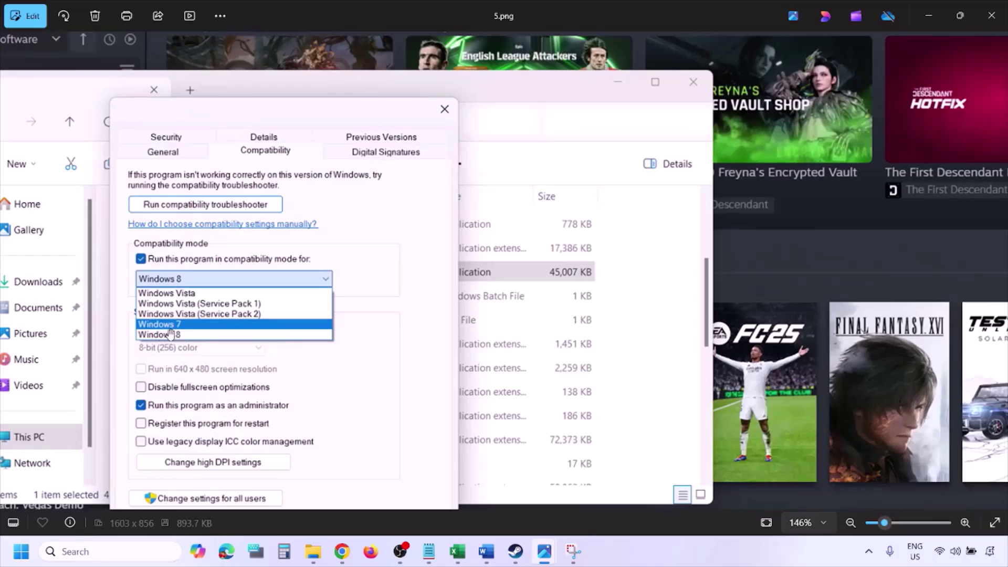
scroll(190, 332, "down", 3)
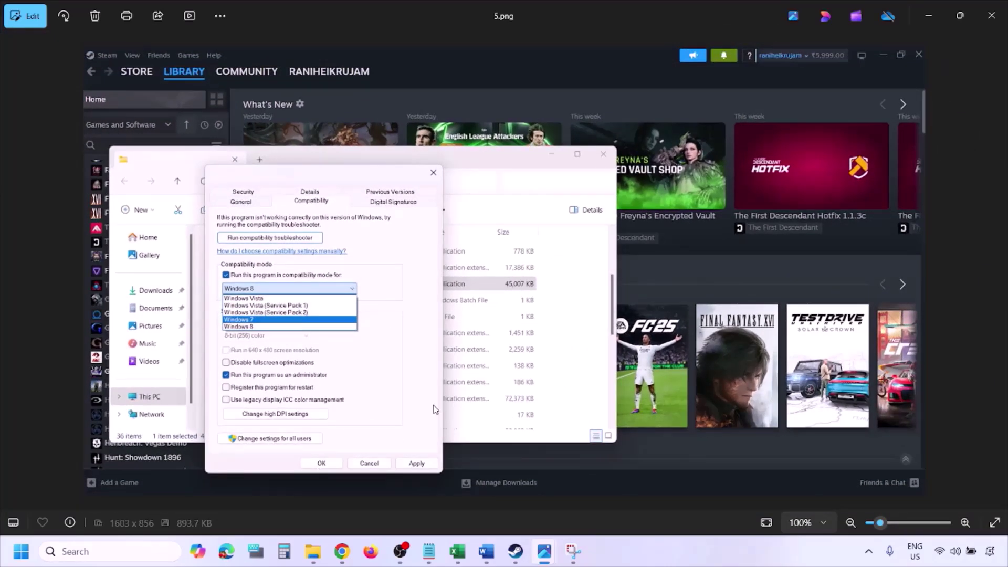
- Show 6.png and examine the Windows 7 compatibility mode and Disable fullscreen optimizations settings
key("Right")
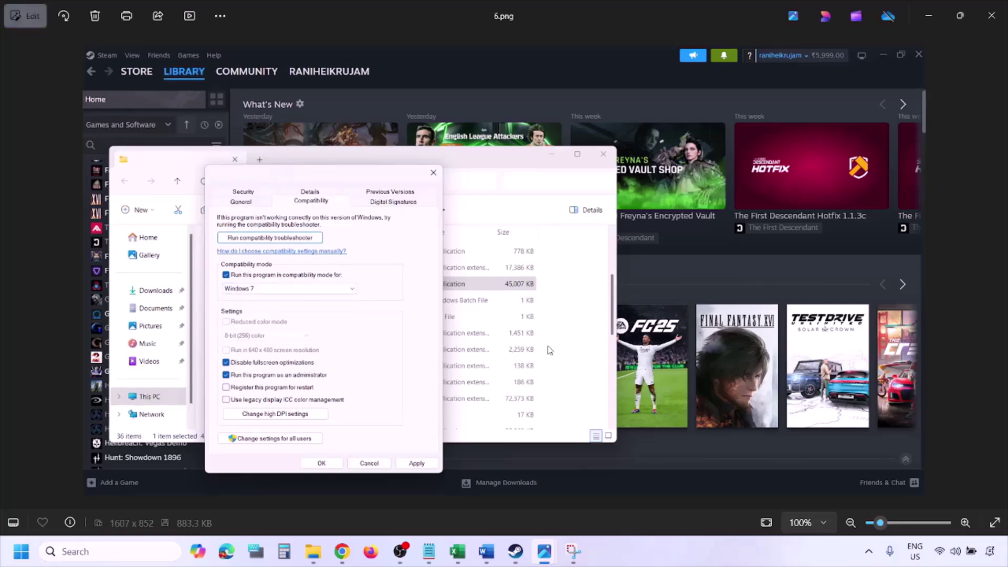
scroll(329, 311, "up", 3)
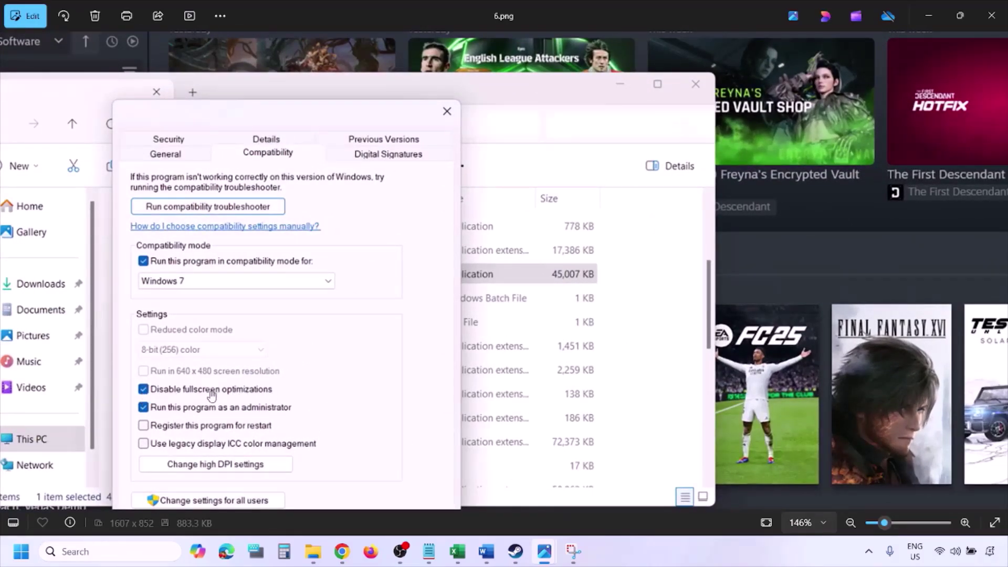
left_click_drag(286, 377, 331, 271)
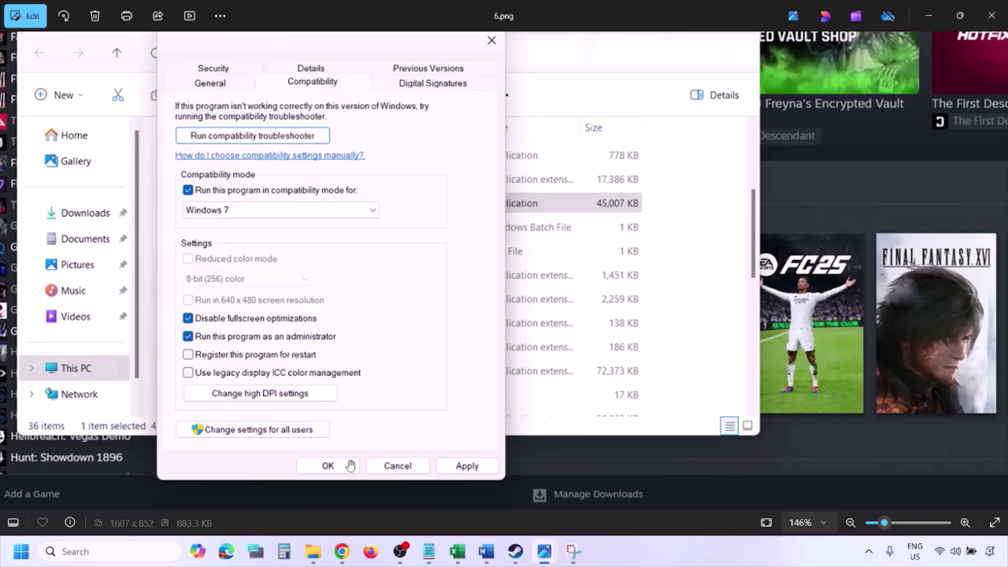
scroll(350, 466, "down", 3)
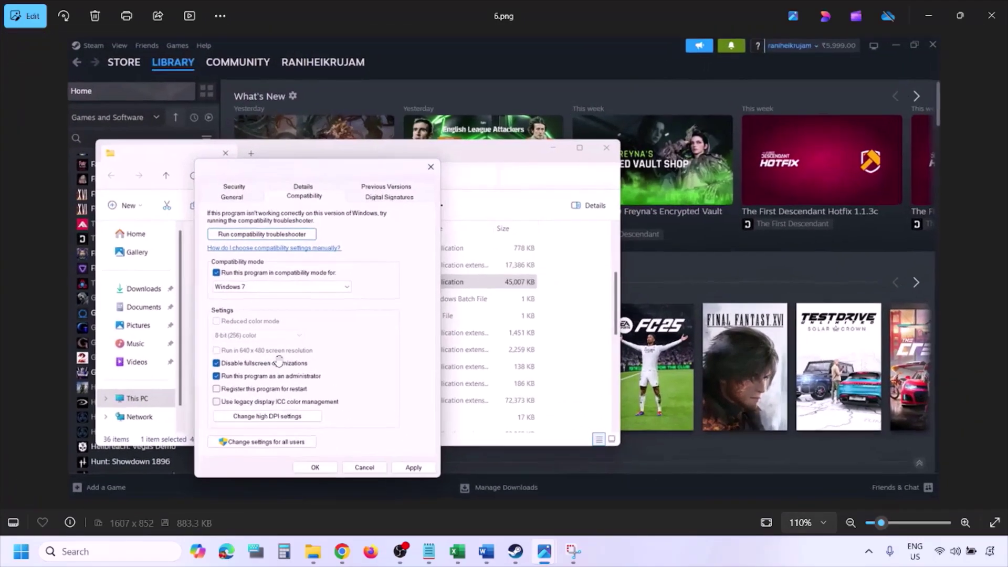
scroll(279, 361, "up", 2)
scroll(195, 350, "up", 1)
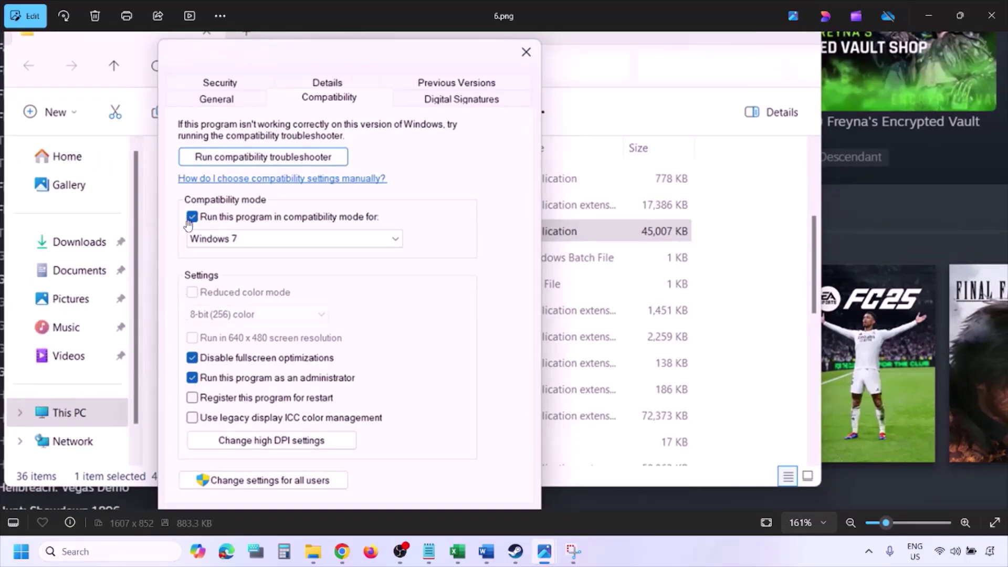
scroll(287, 307, "down", 3)
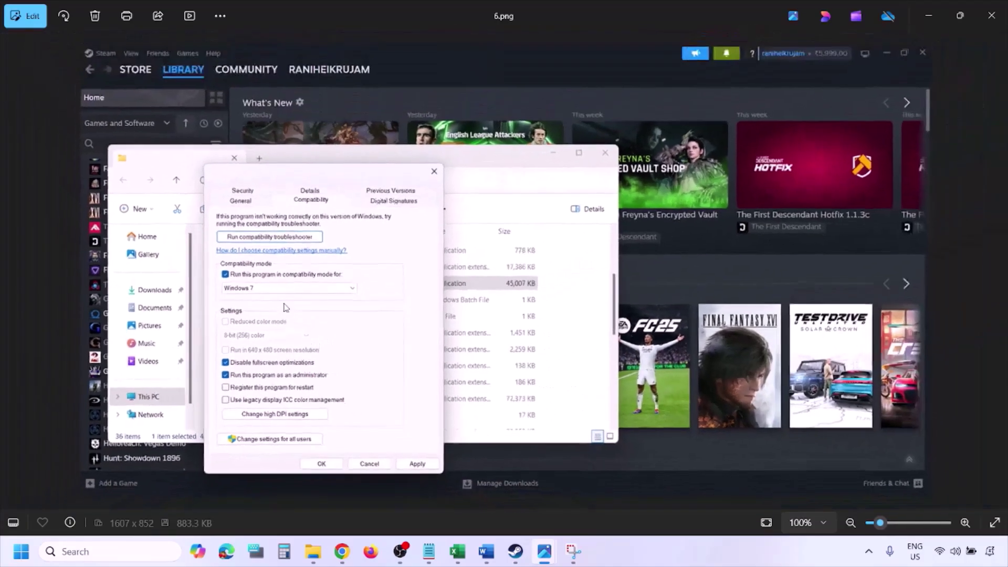
- Show 7.png and examine the Compatibility settings with all the options cleared
key("Right")
scroll(286, 308, "up", 3)
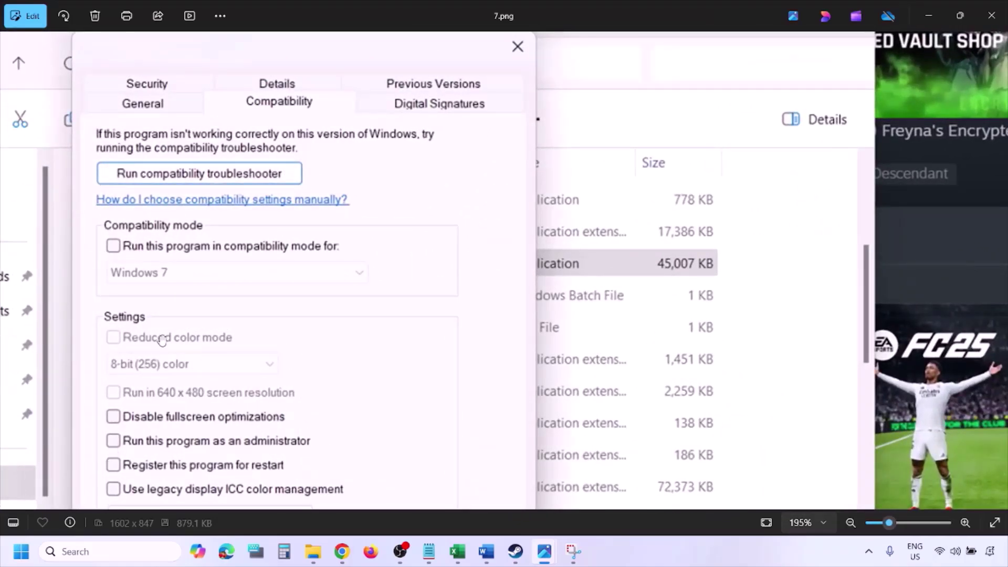
scroll(162, 340, "down", 3)
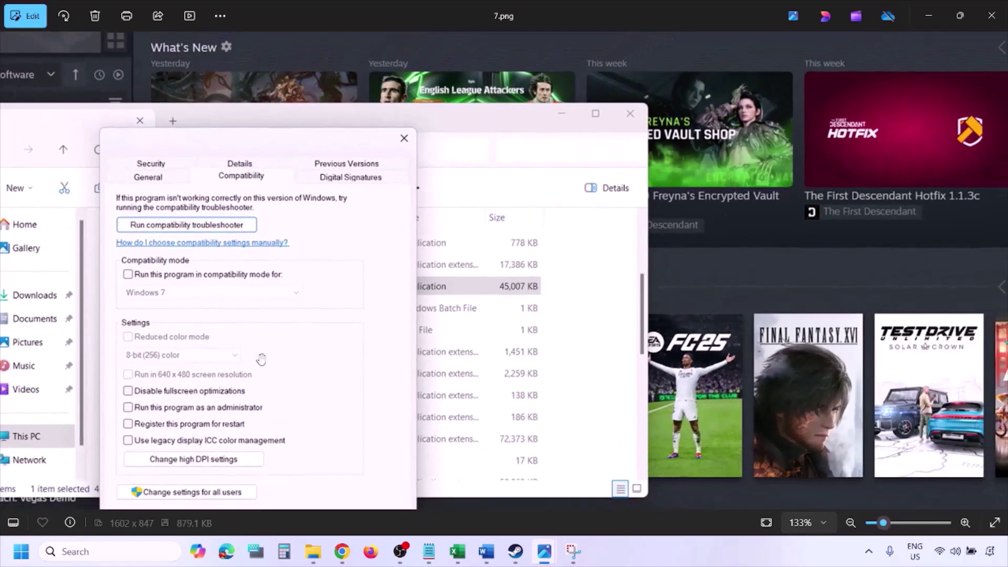
left_click_drag(261, 360, 261, 286)
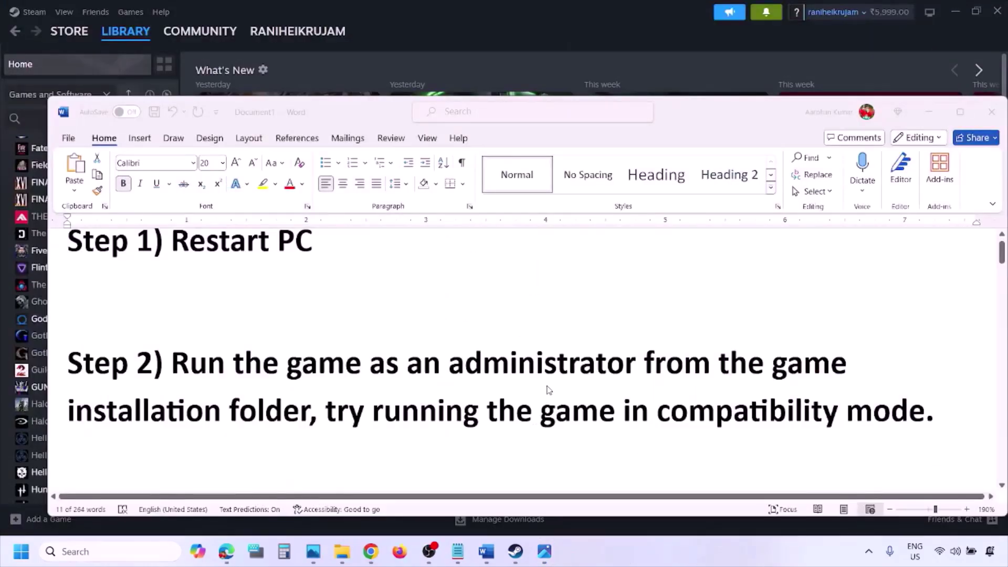
- Show Step 3 of the document and examine 0.png for opening the game's Properties in the Steam library
scroll(549, 390, "down", 3)
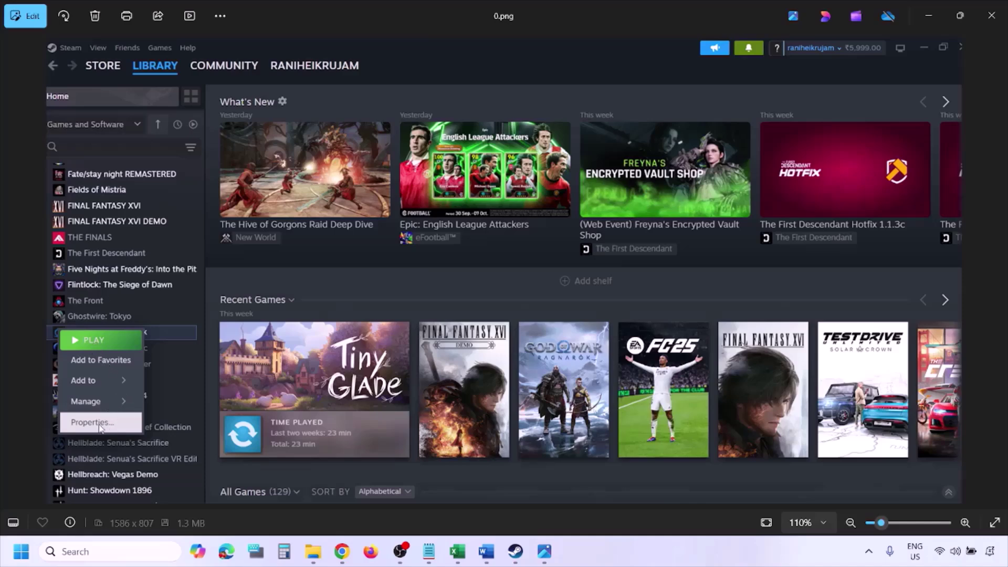
key("ctrl+minus")
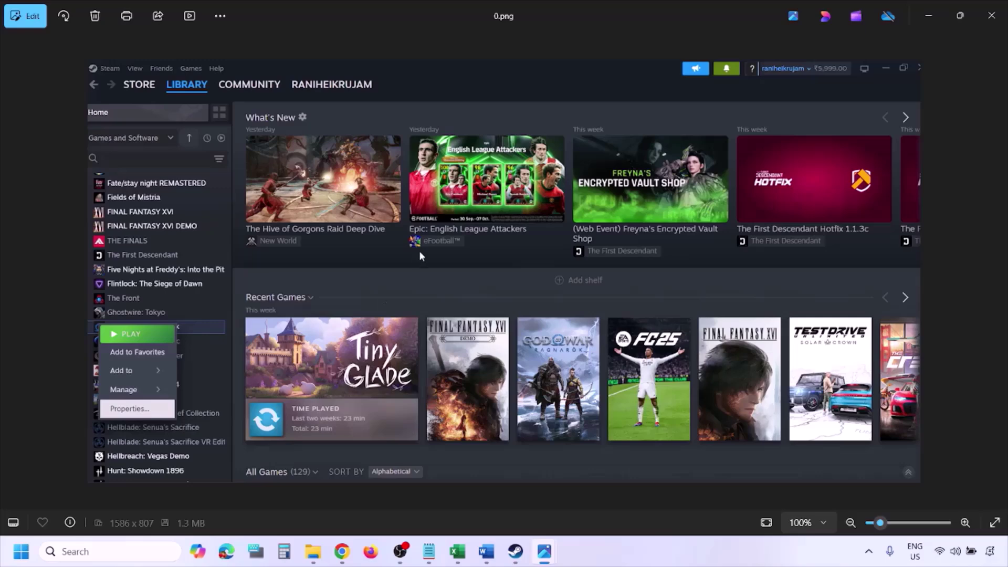
key("Right")
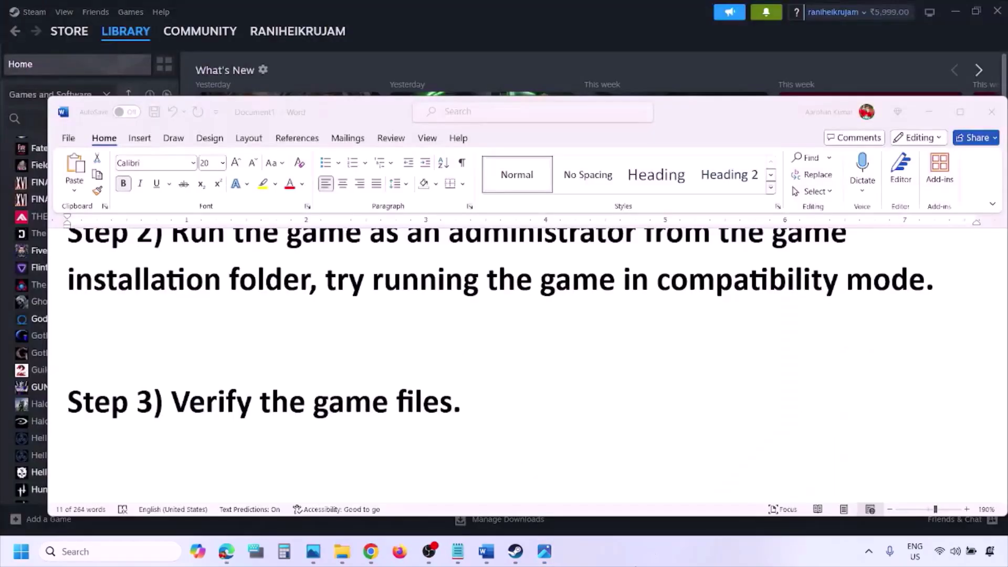
- Show Step 4 of the document and highlight the words "Windows Security" in it
scroll(536, 486, "down", 3)
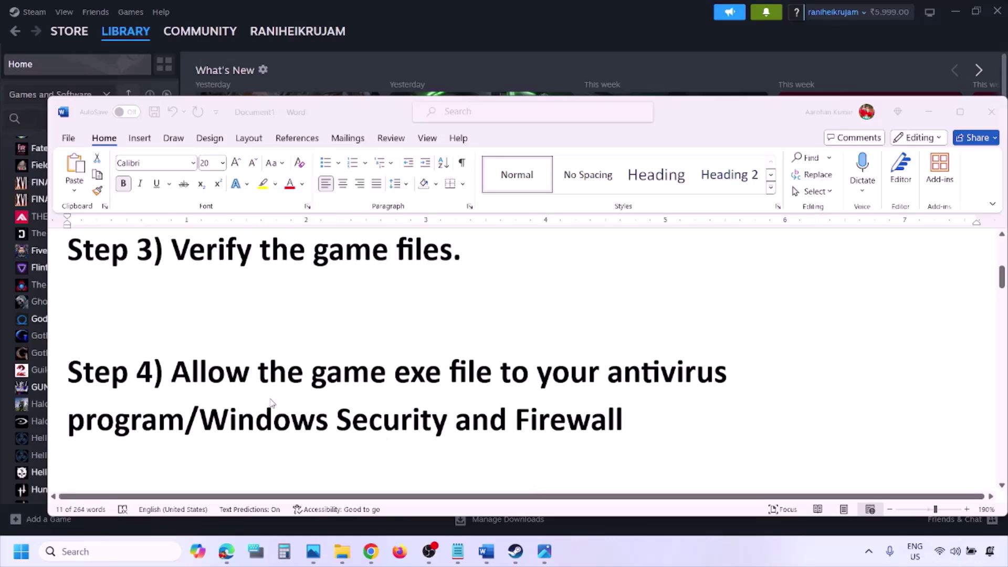
left_click(185, 419)
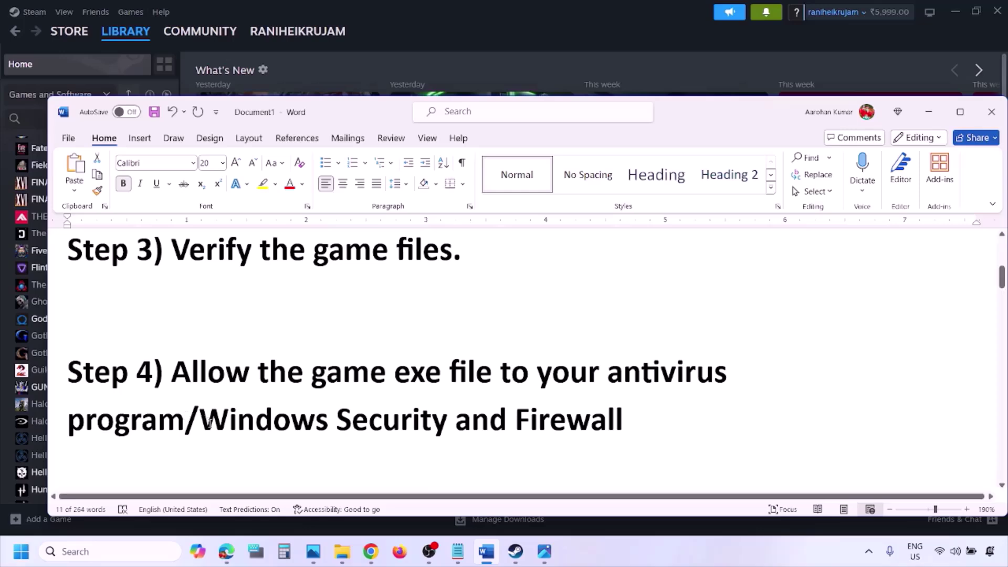
left_click_drag(200, 417, 455, 420)
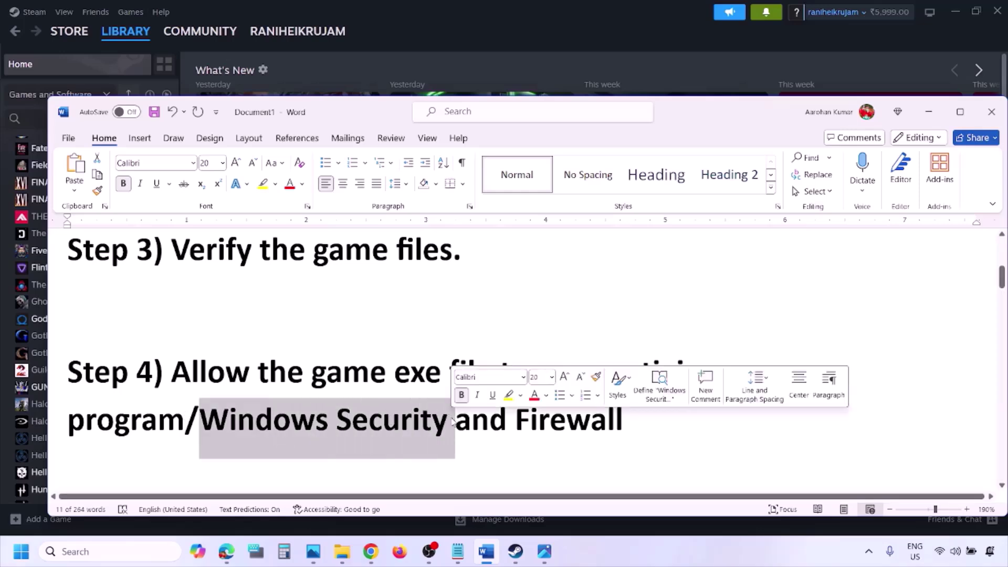
- Switch to Windows Settings and open Virus & threat protection from the Windows Security page under Privacy & security
left_click(670, 562)
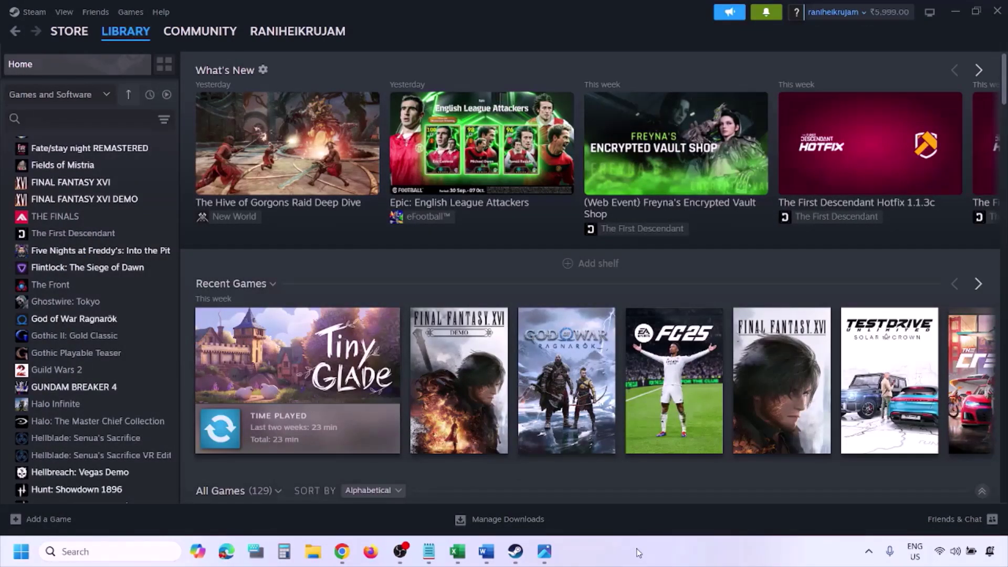
key("super+i")
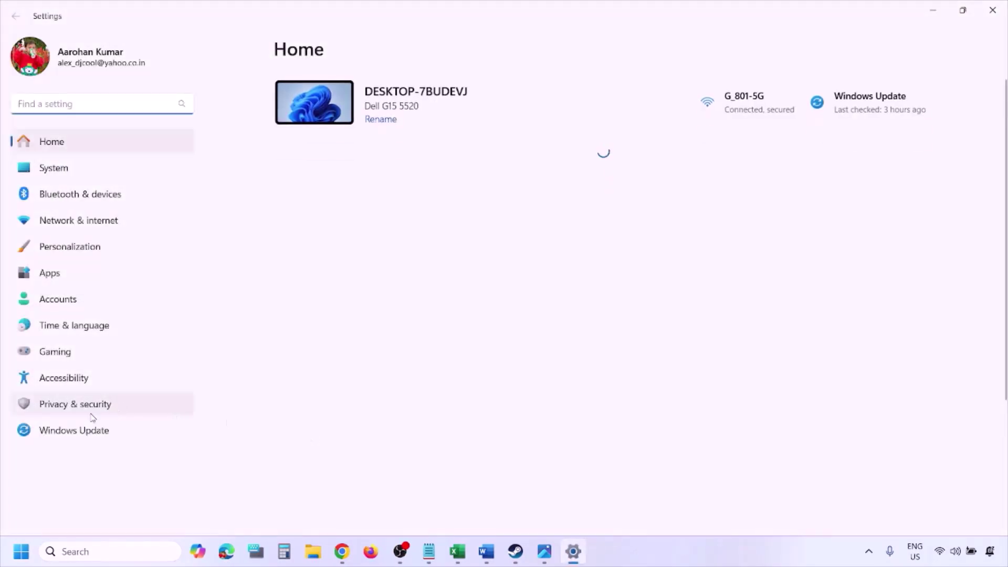
left_click(104, 412)
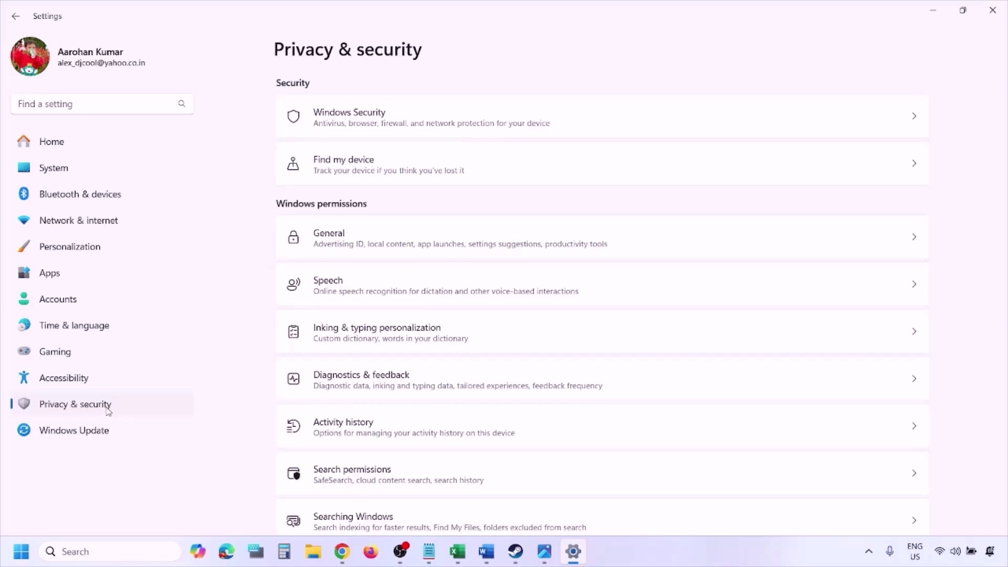
left_click(362, 124)
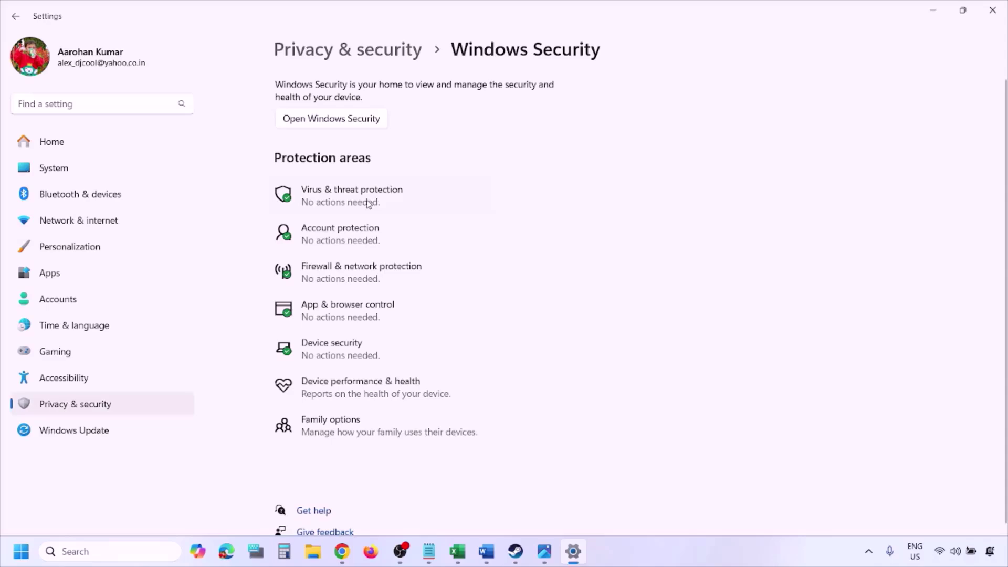
left_click(369, 204)
- Open the list of apps allowed through Controlled folder access within Ransomware protection
scroll(384, 365, "down", 3)
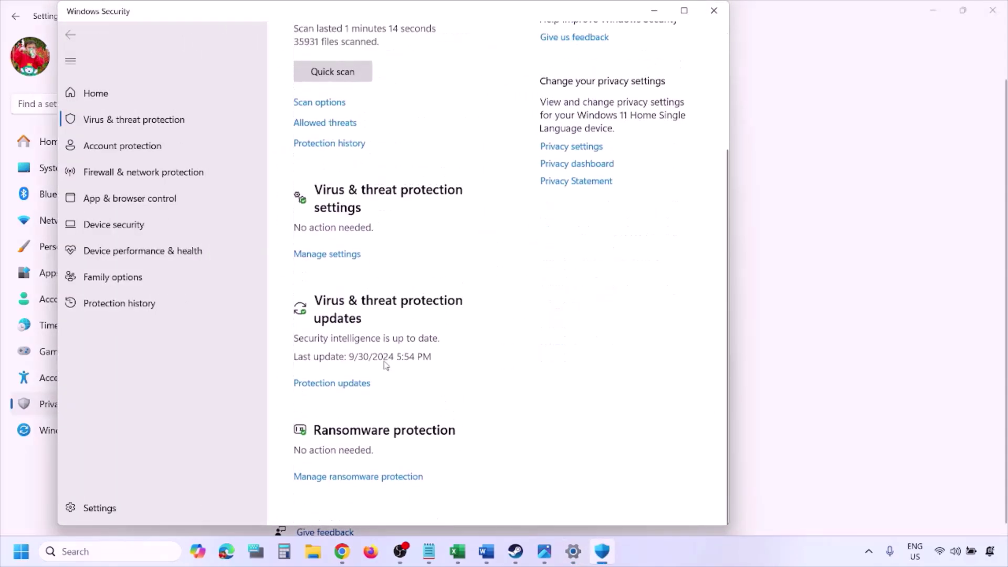
left_click(373, 475)
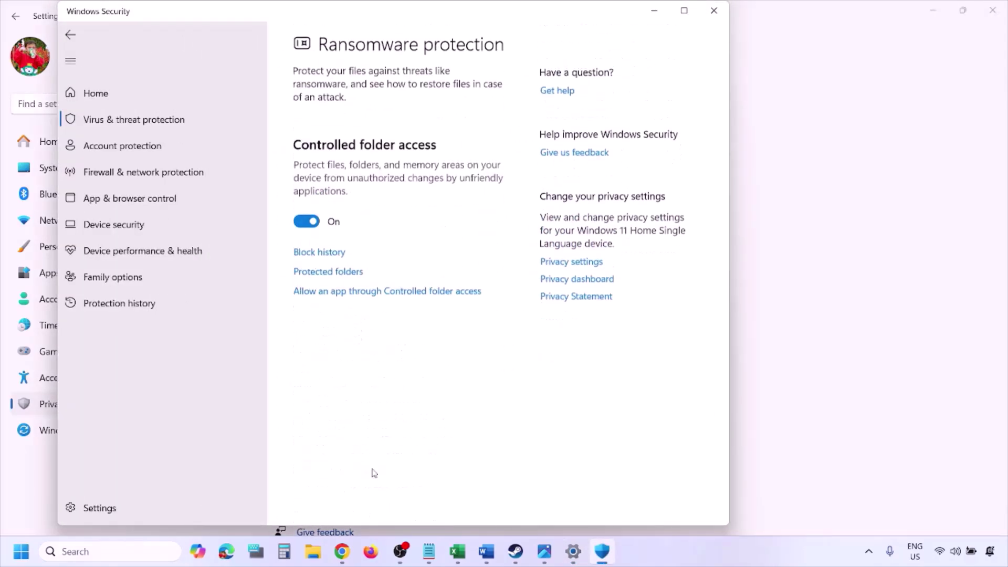
left_click(382, 296)
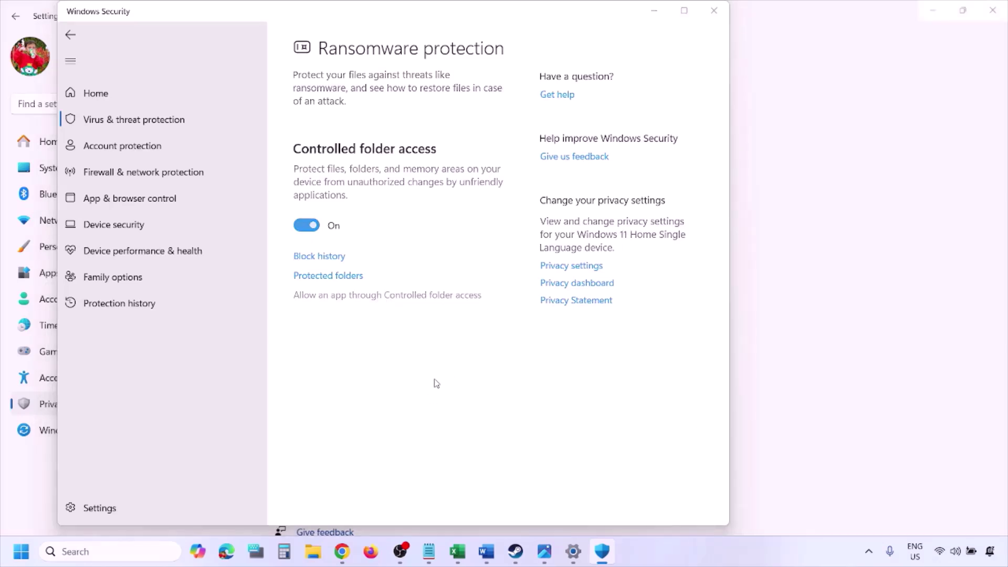
scroll(368, 155, "down", 1)
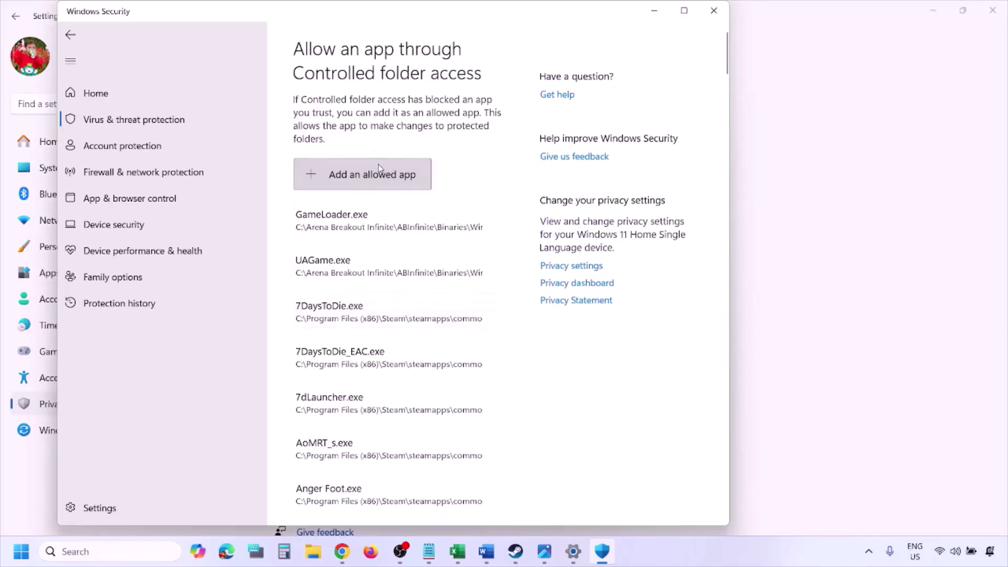
- Start adding an allowed app and browse to the Program Files (x86) folder on drive C
left_click(374, 175)
left_click(377, 226)
left_click(115, 282)
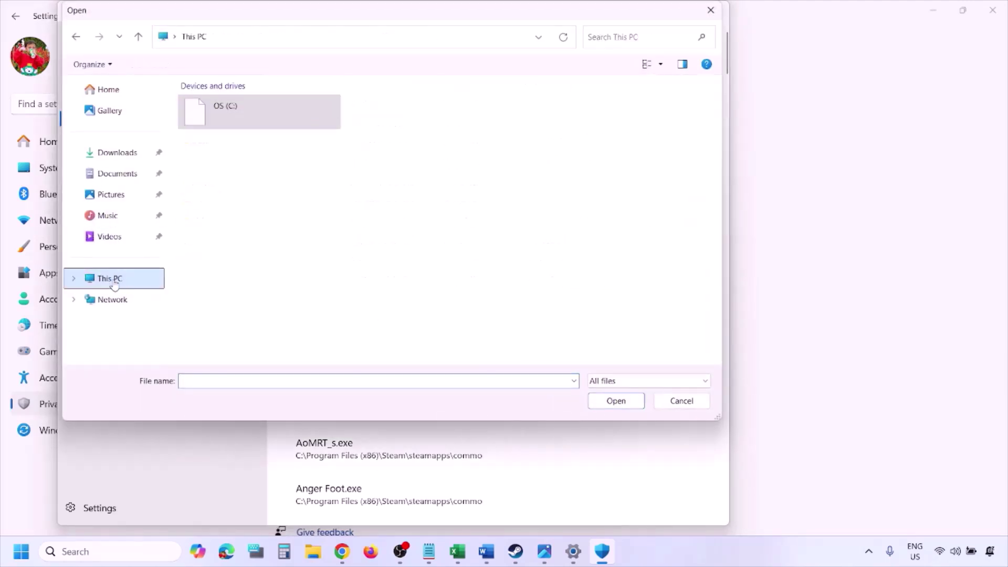
double_click(262, 119)
scroll(262, 124, "down", 4)
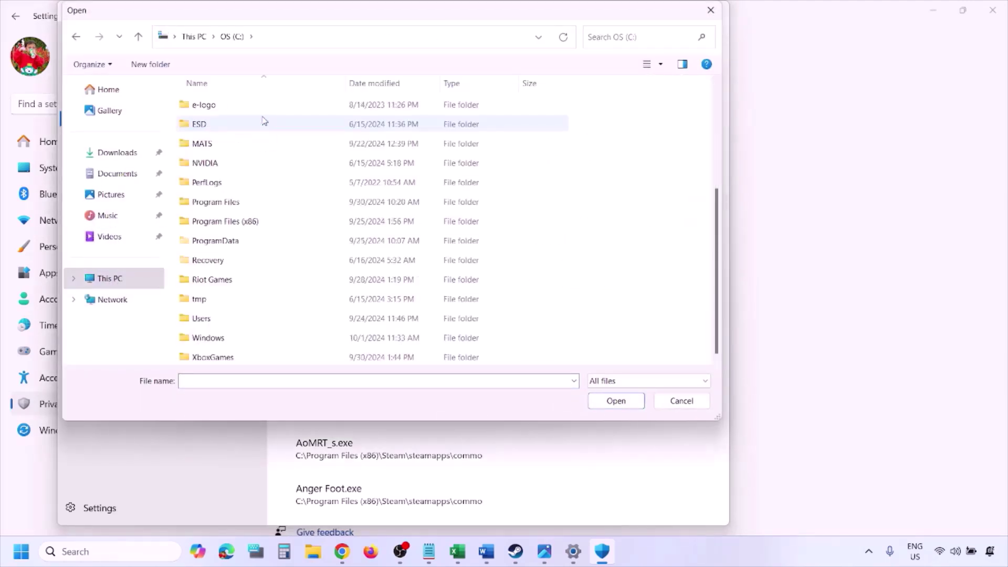
double_click(254, 222)
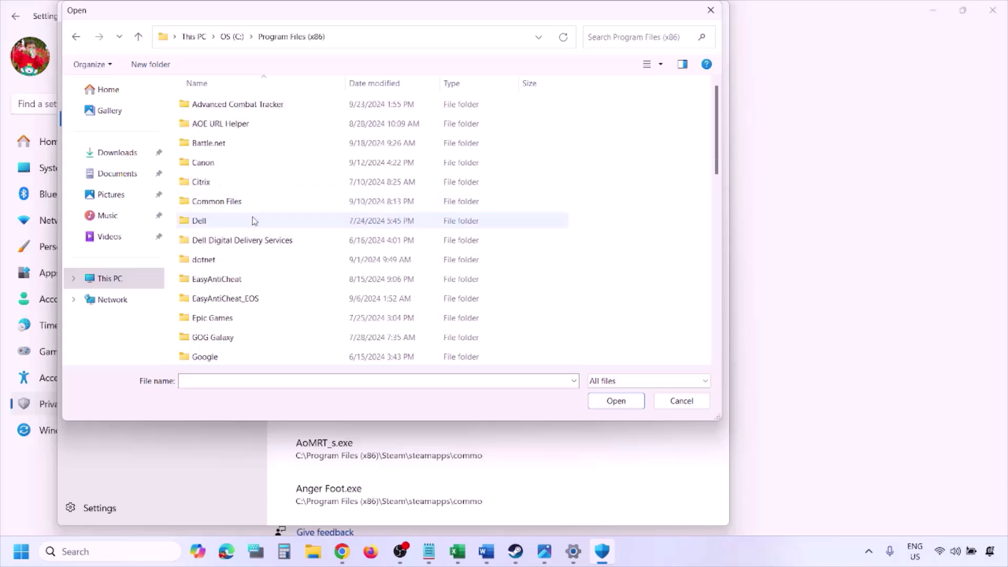
- Browse into the steamapps folder under Steam, then cancel choosing an app to allow
scroll(254, 222, "down", 4)
scroll(254, 221, "down", 4)
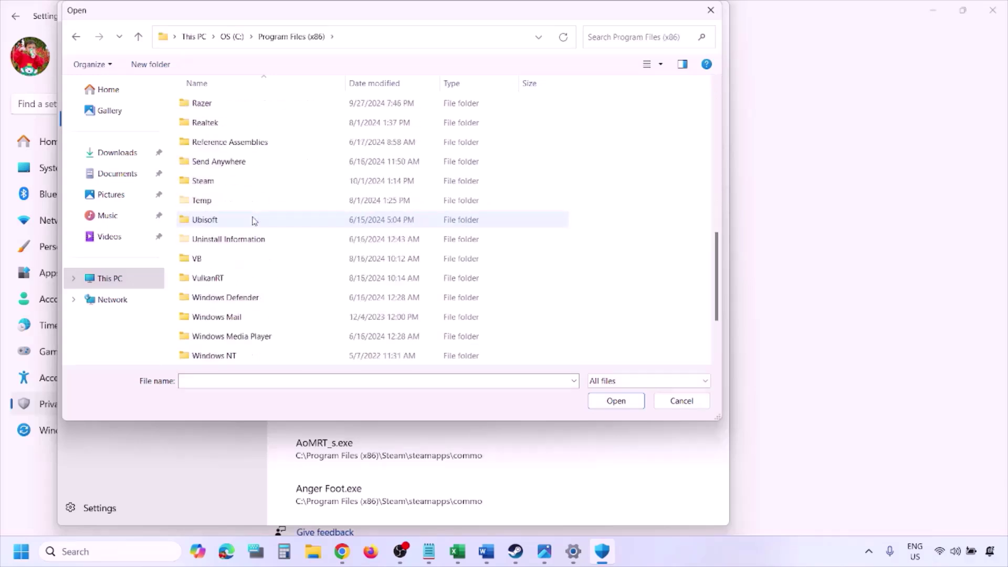
double_click(226, 181)
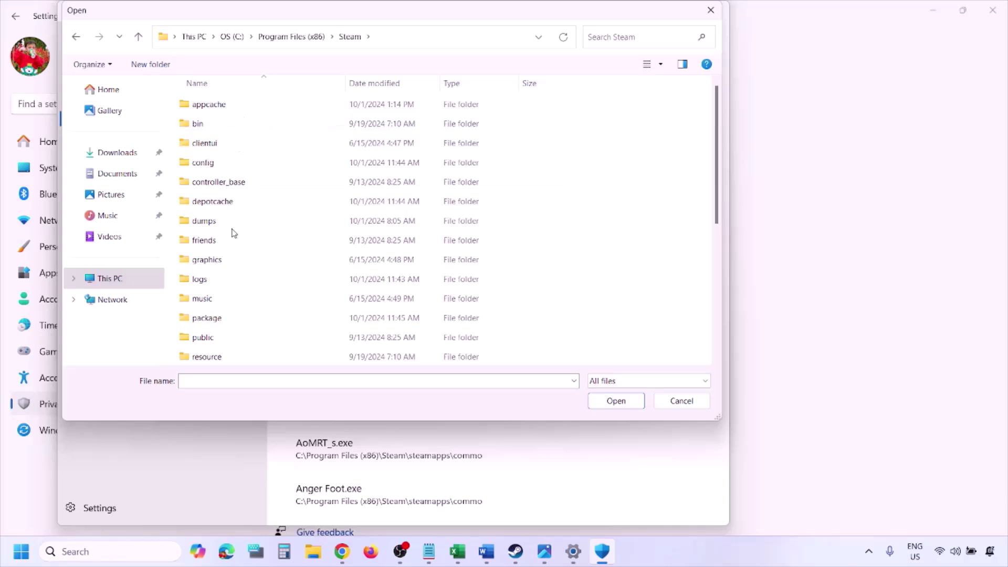
scroll(232, 231, "down", 4)
left_click(231, 204)
double_click(231, 202)
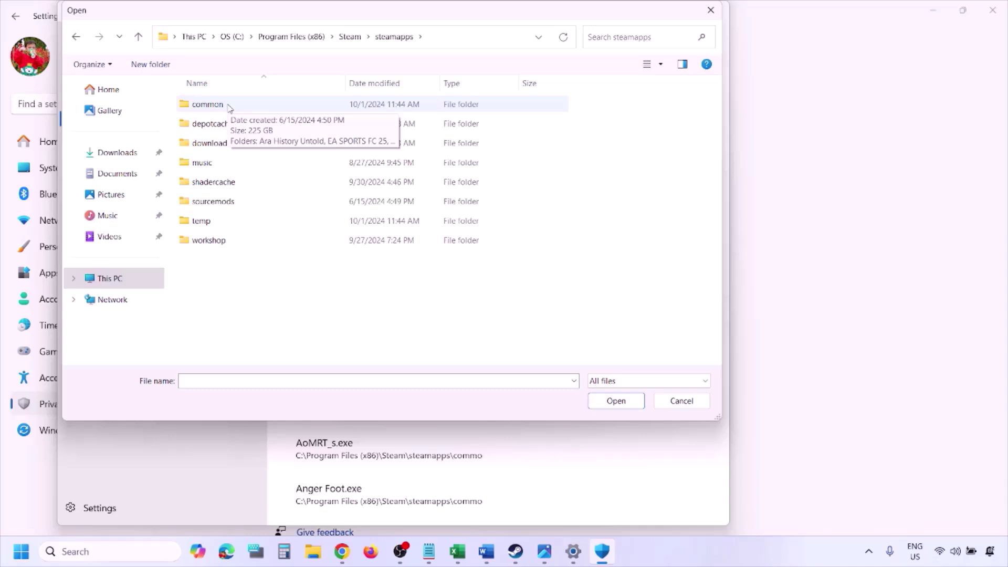
left_click(679, 405)
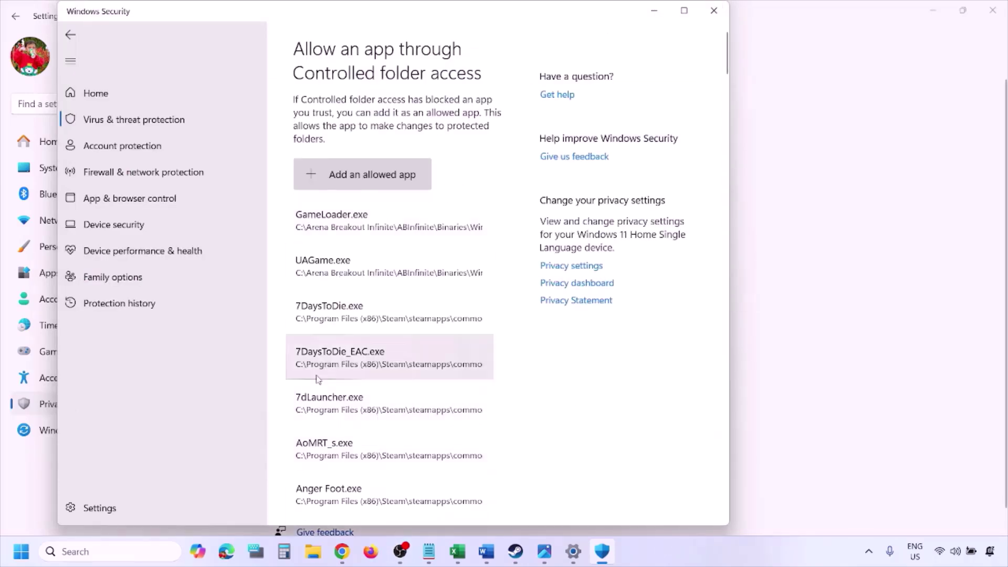
- Open Control Panel and show the apps allowed through Windows Defender Firewall, under System and Security
left_click(104, 551)
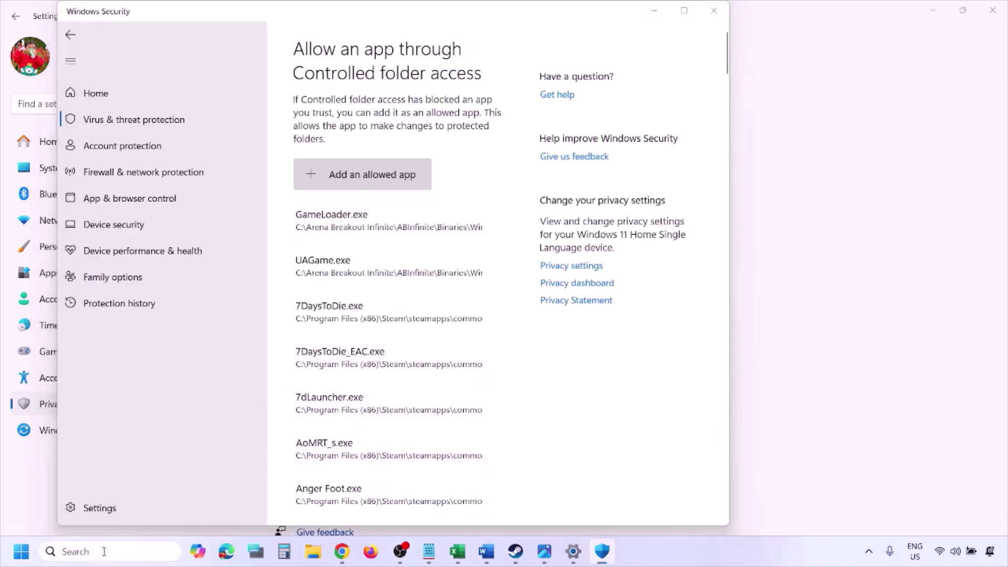
type("ontrol")
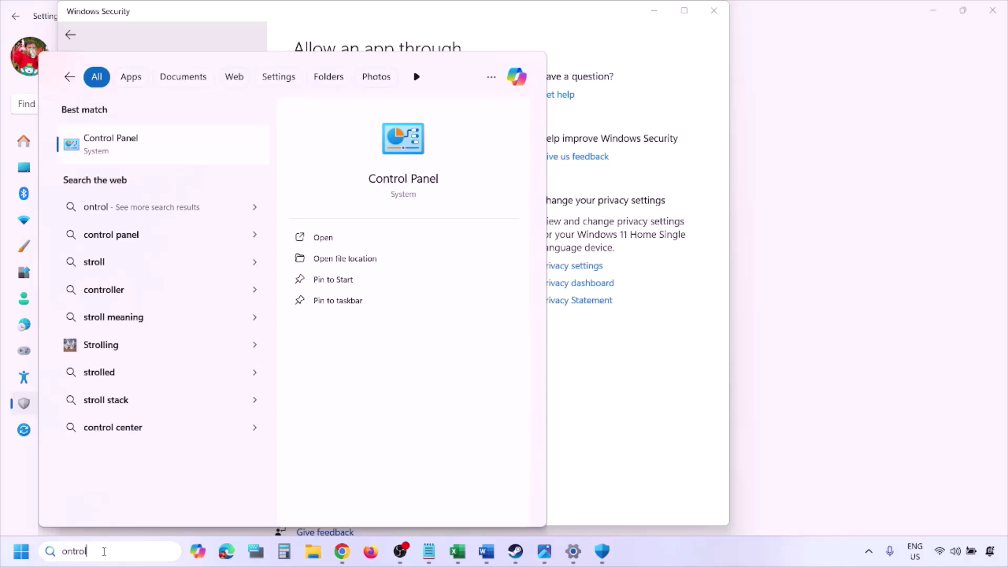
key("Return")
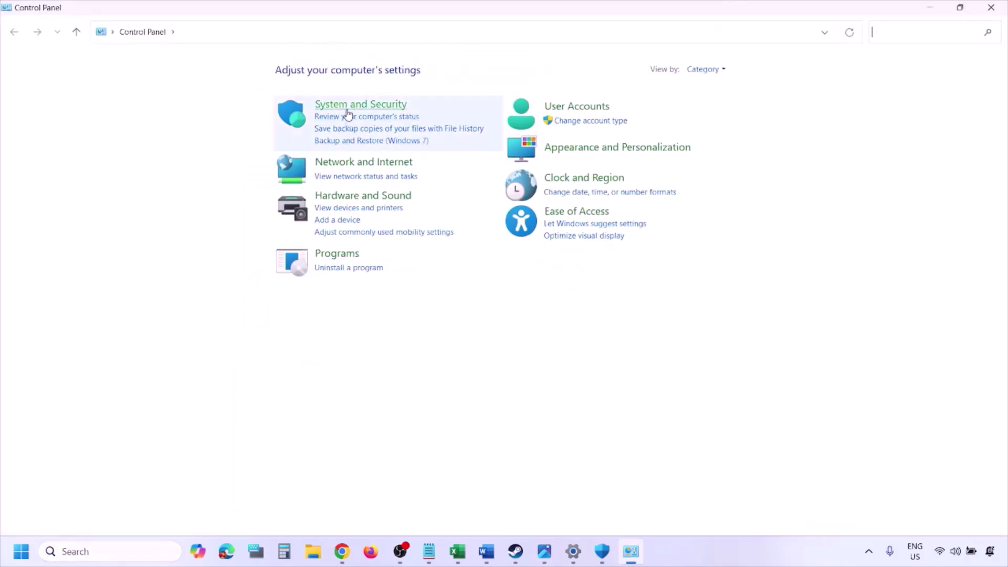
left_click(347, 106)
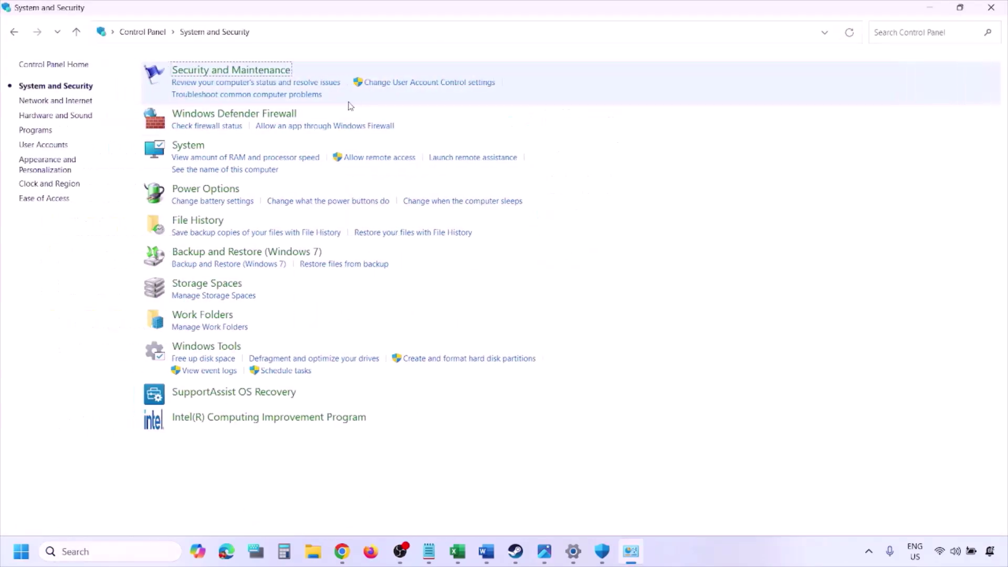
left_click(271, 114)
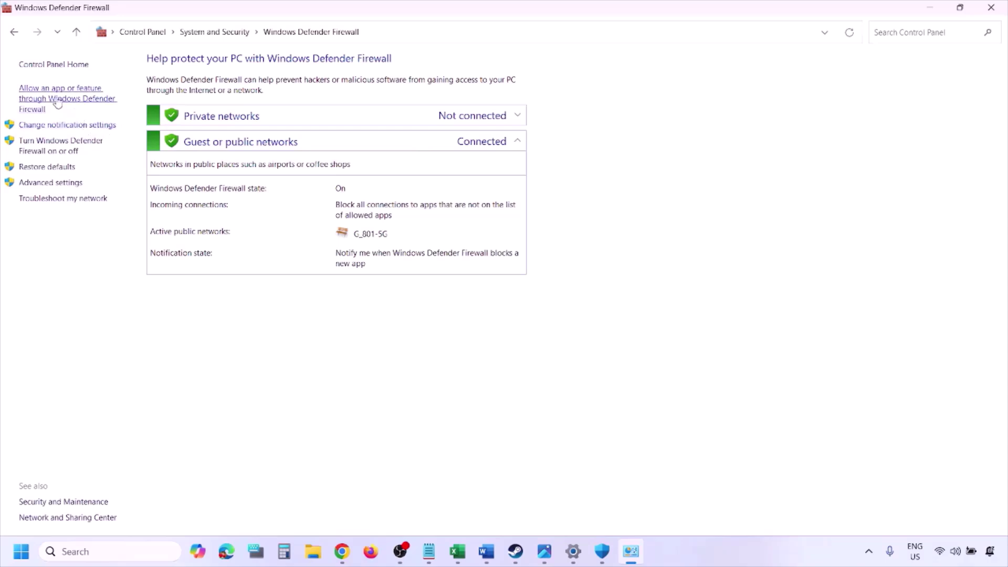
left_click(69, 97)
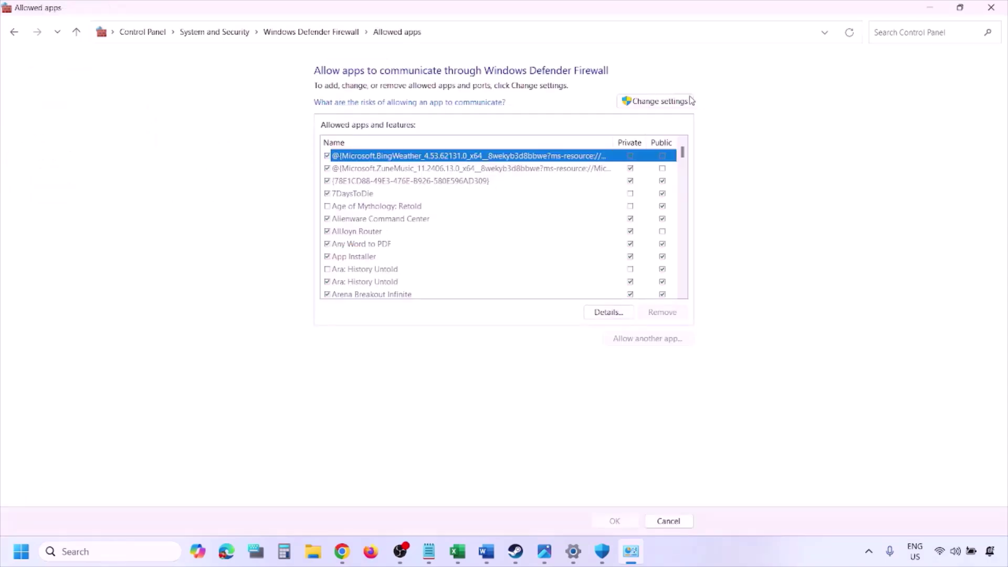
- Unlock the firewall's allowed apps list, start adding another app by browsing to This PC, and cancel the addition
left_click(678, 100)
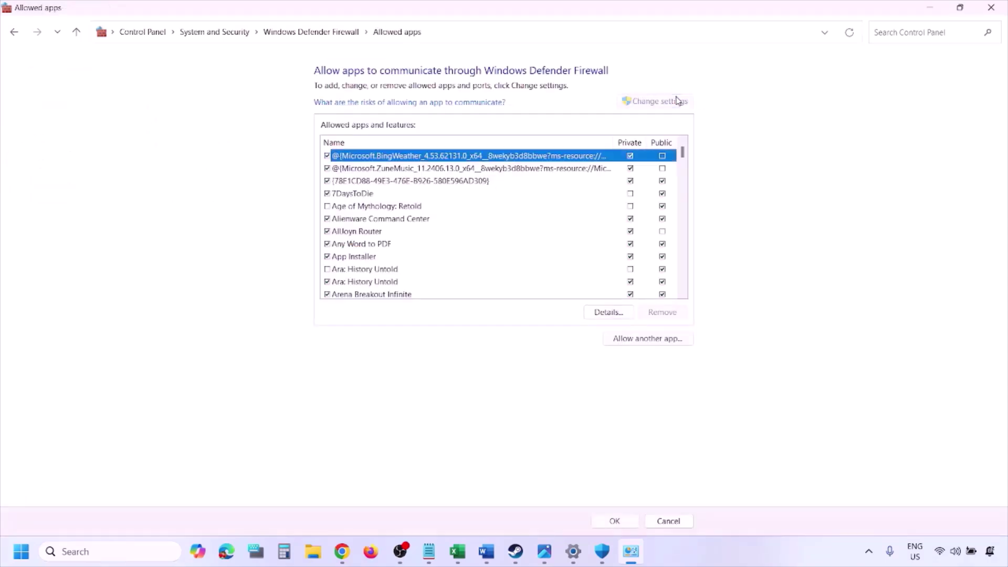
left_click(648, 341)
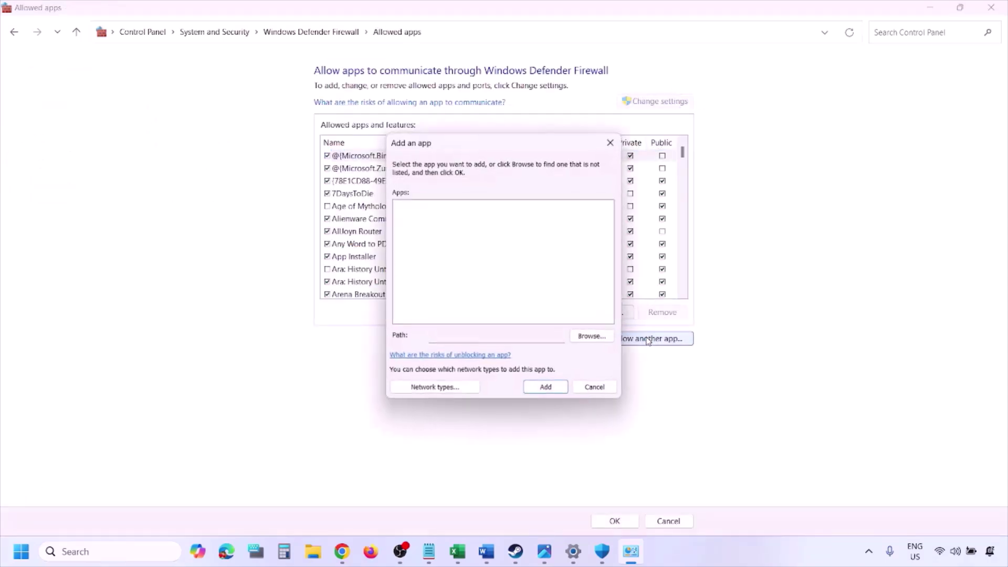
left_click(596, 339)
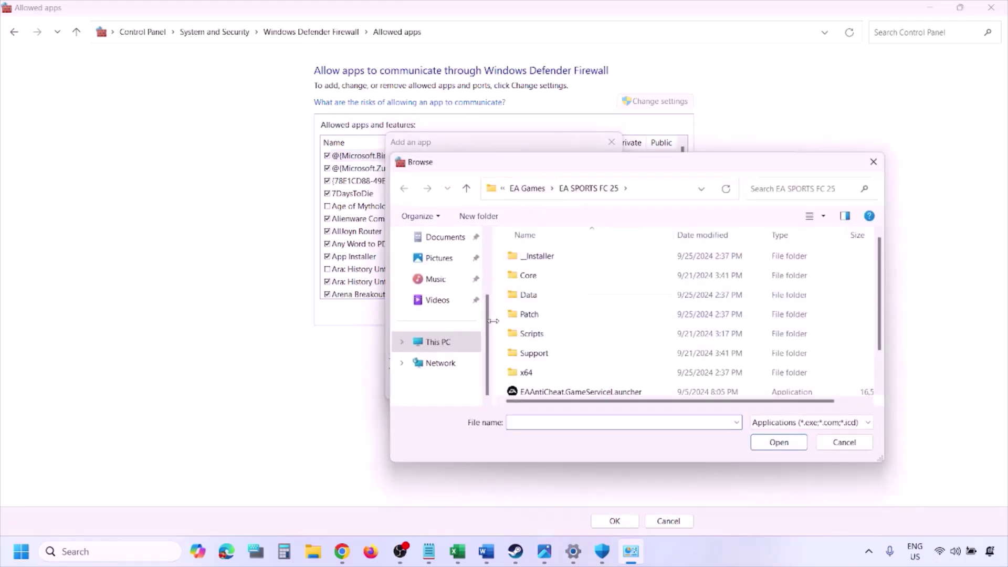
left_click(462, 346)
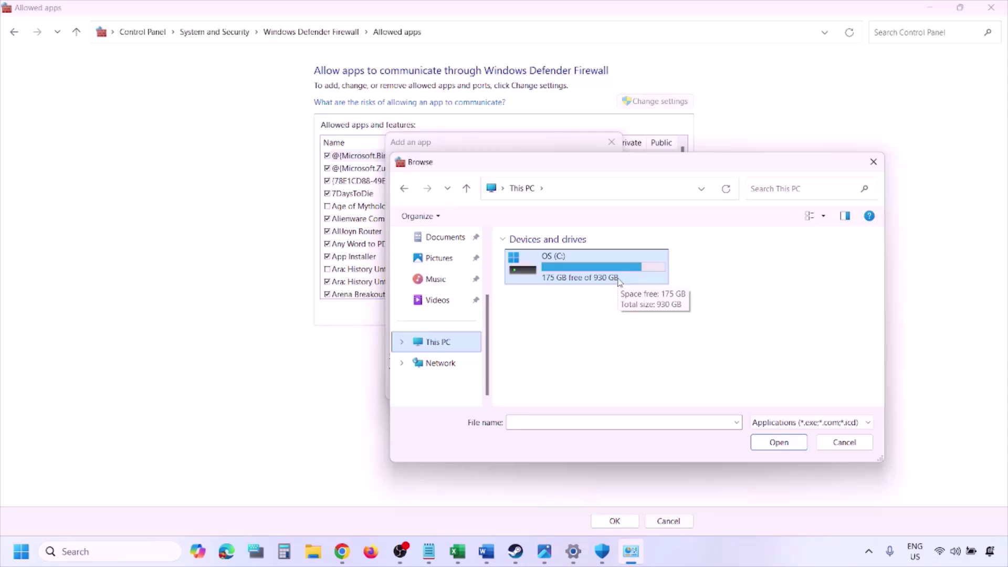
left_click(833, 449)
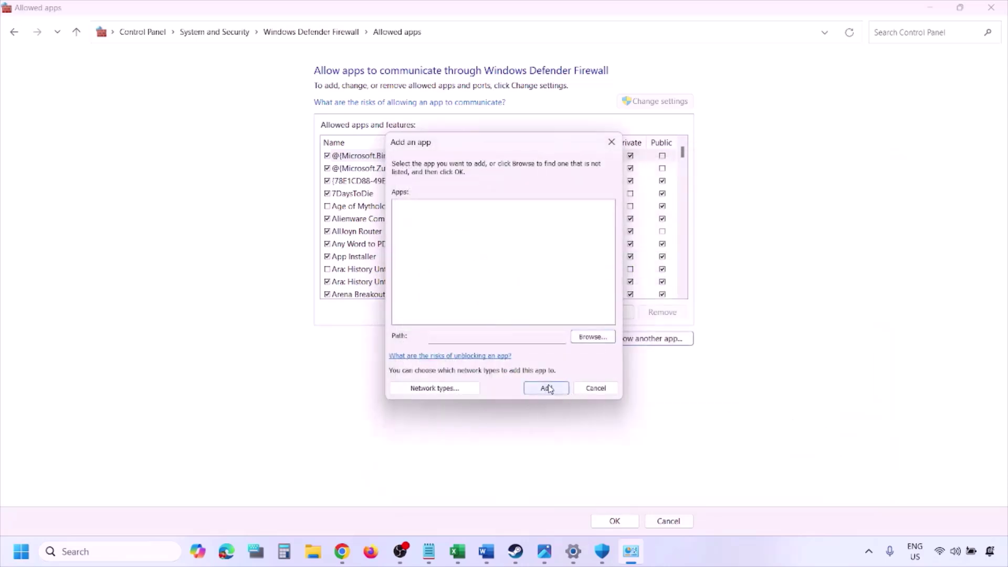
left_click(589, 390)
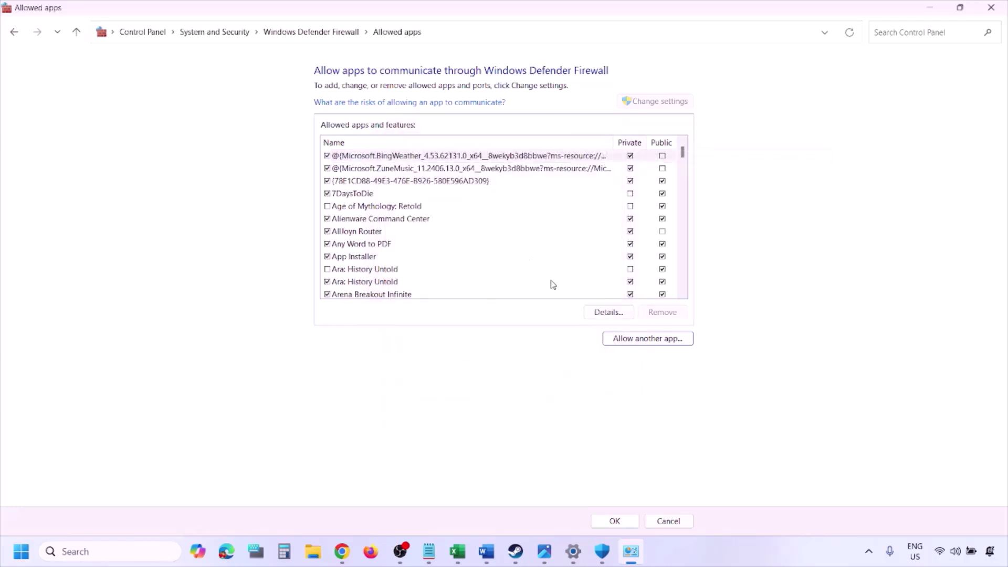
- Close Control Panel and show Step 5 of the document on a clean graphics driver installation
left_click(992, 7)
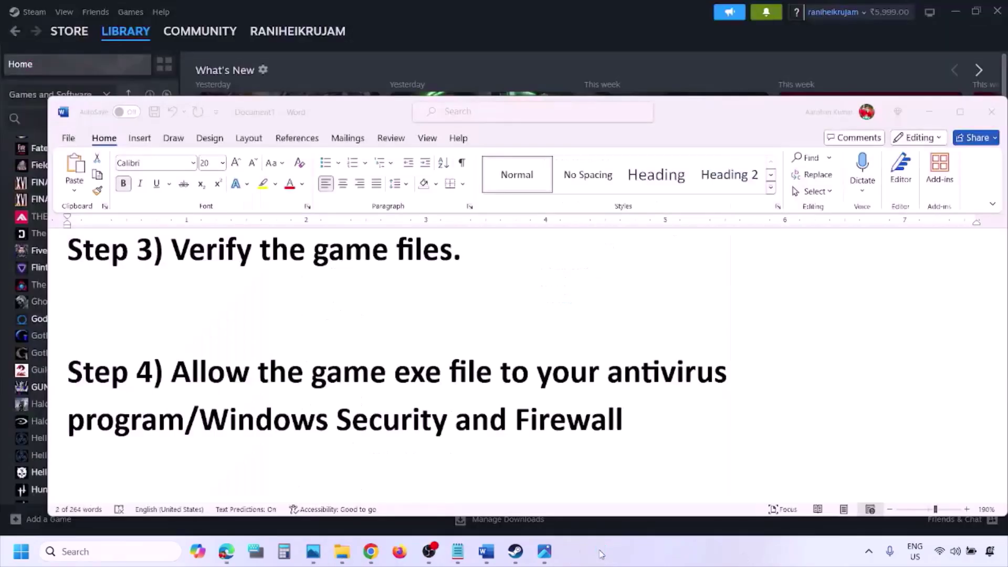
scroll(361, 358, "down", 4)
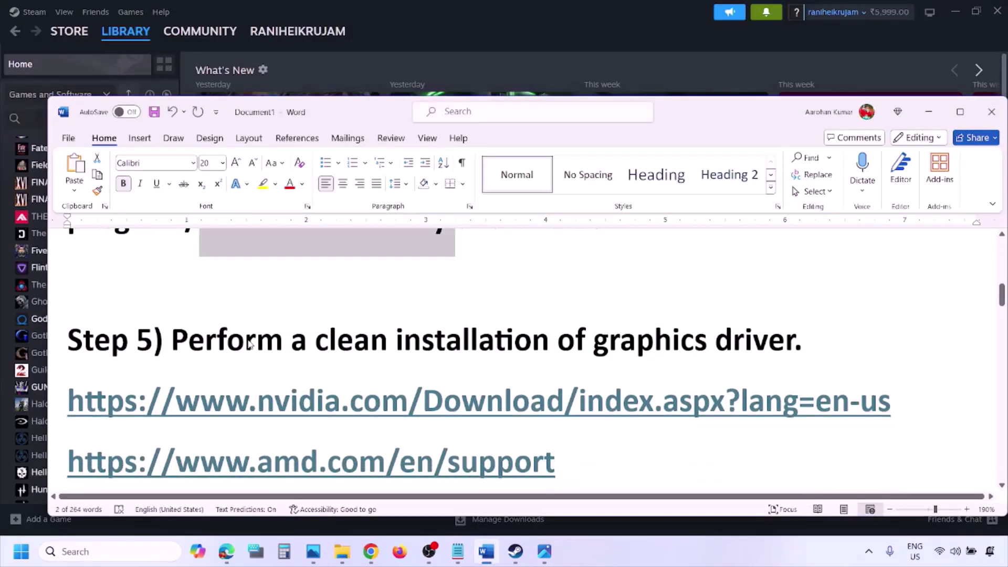
- Highlight the NVIDIA and AMD driver download links under Step 5 of the document
double_click(250, 343)
left_click_drag(226, 409, 362, 412)
scroll(362, 412, "down", 1)
left_click_drag(225, 420, 531, 448)
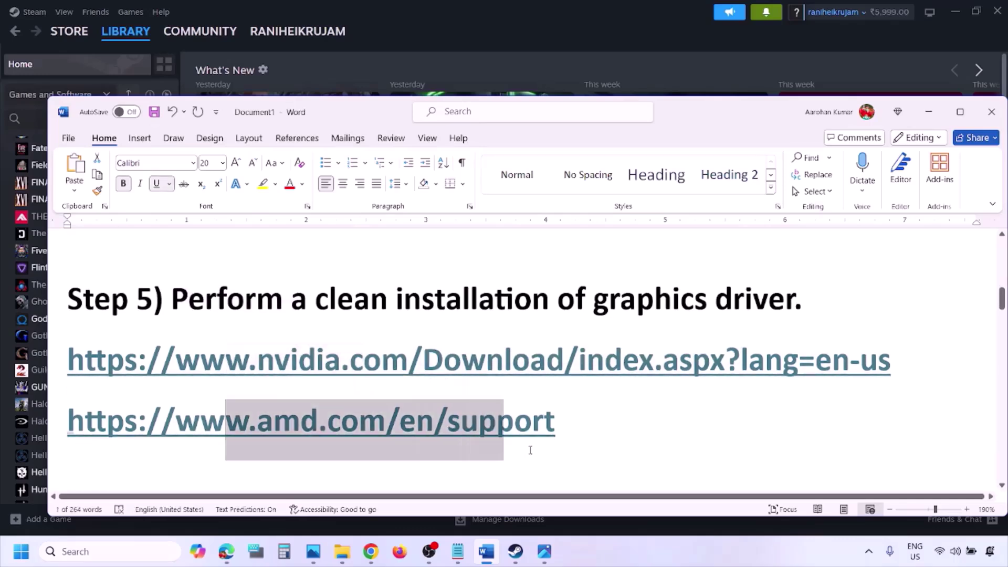
left_click(663, 544)
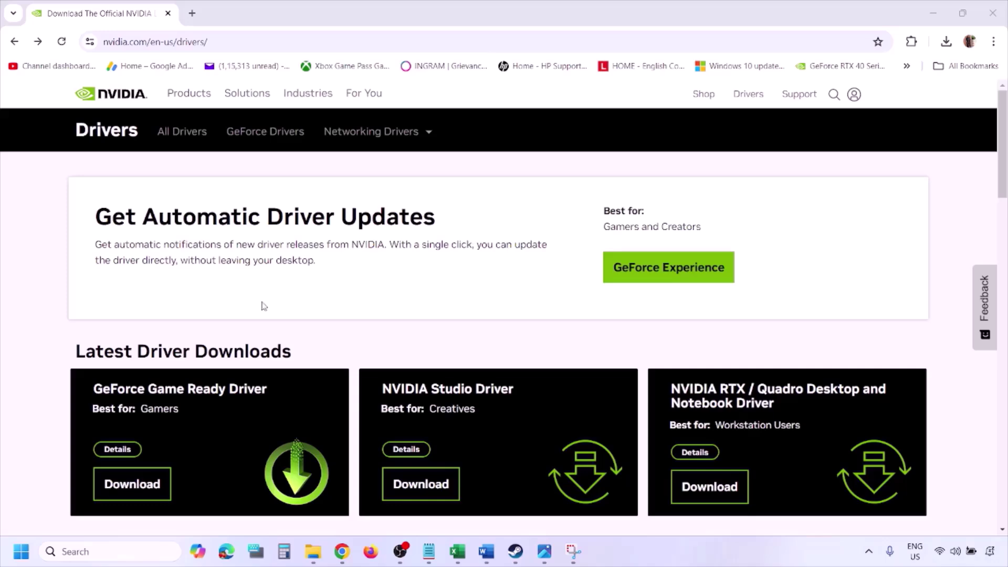
- On NVIDIA's drivers page, search for the GeForce RTX 3050 Laptop GPU driver with Windows 11 as the operating system
scroll(235, 322, "down", 8)
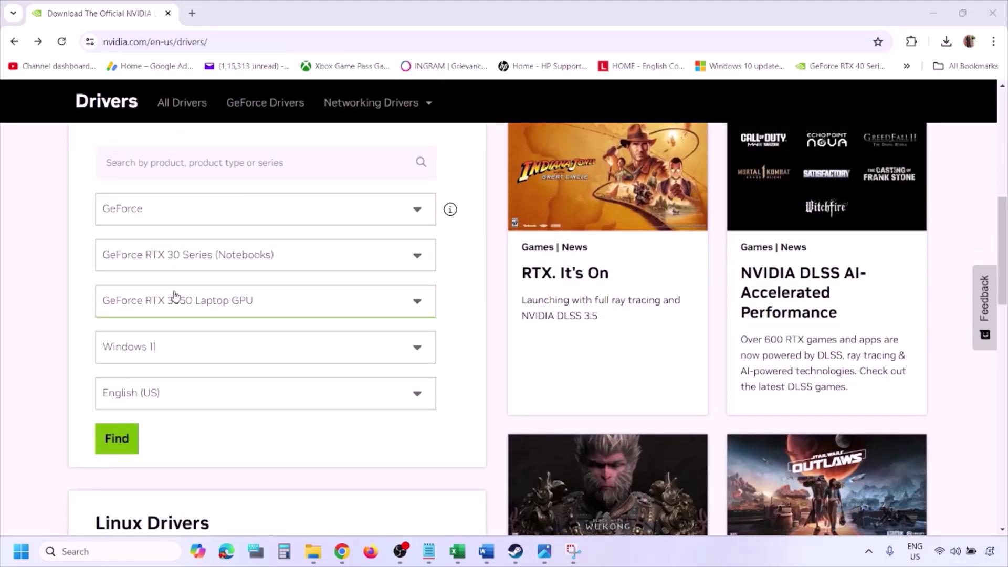
left_click(167, 352)
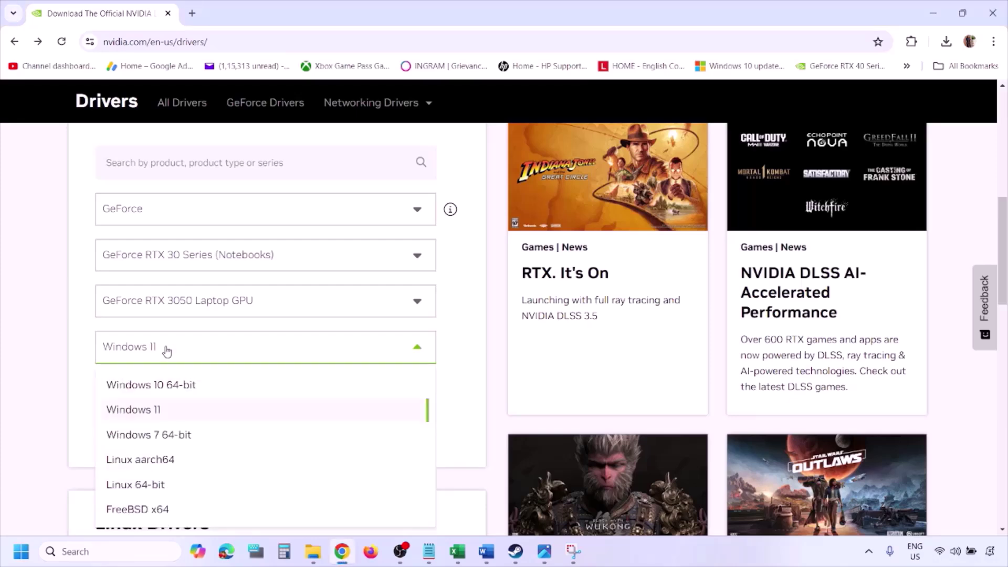
left_click(149, 411)
left_click(118, 440)
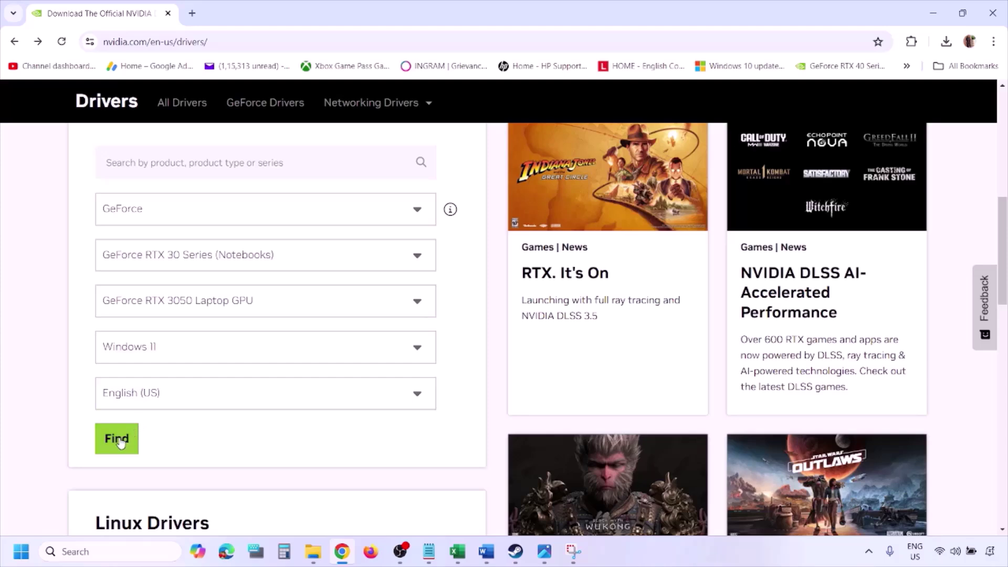
- View the NVIDIA driver installation images 1.png to 5.png, from choosing the driver to the clean installation option
left_click(544, 551)
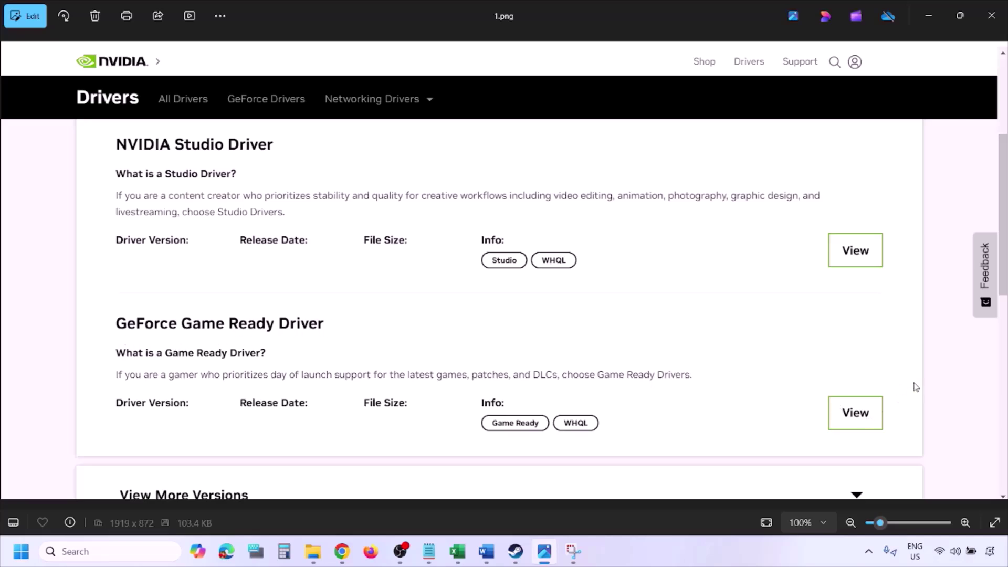
key("Right")
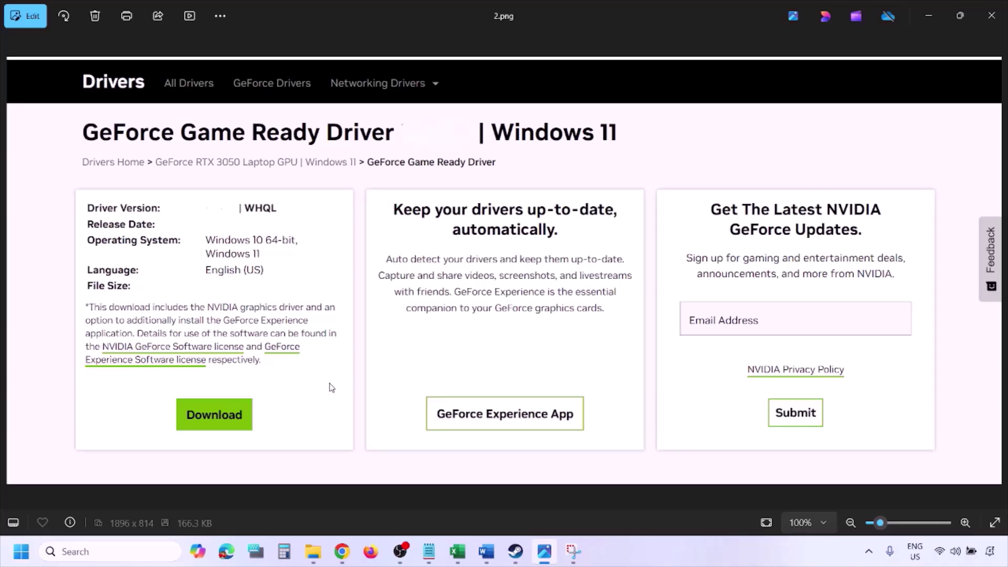
key("Right")
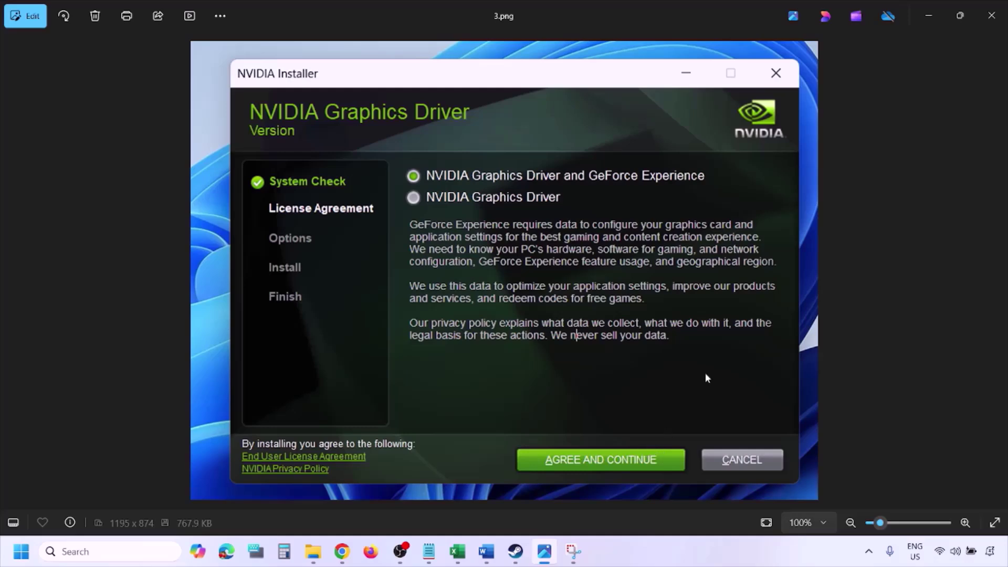
key("Right")
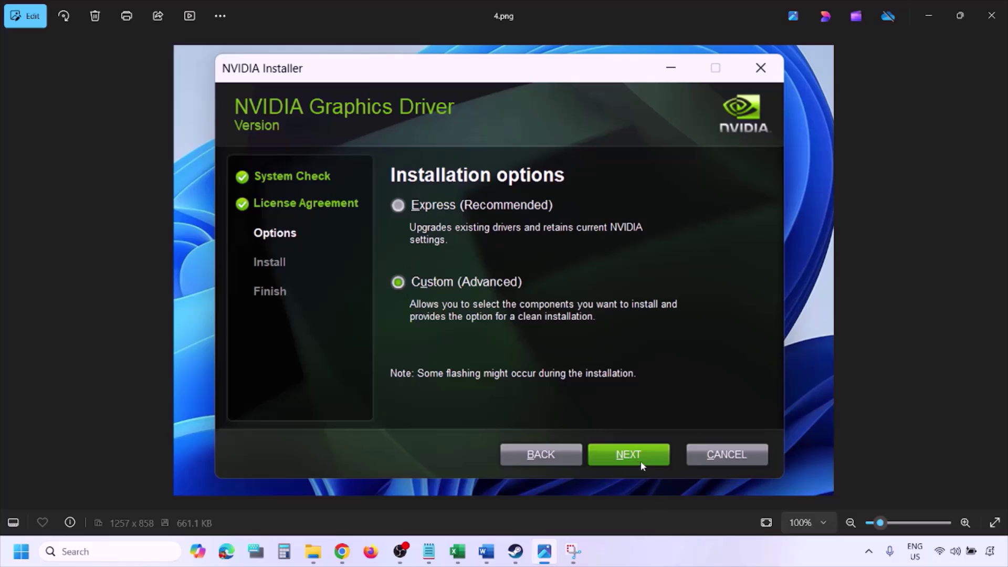
key("Right")
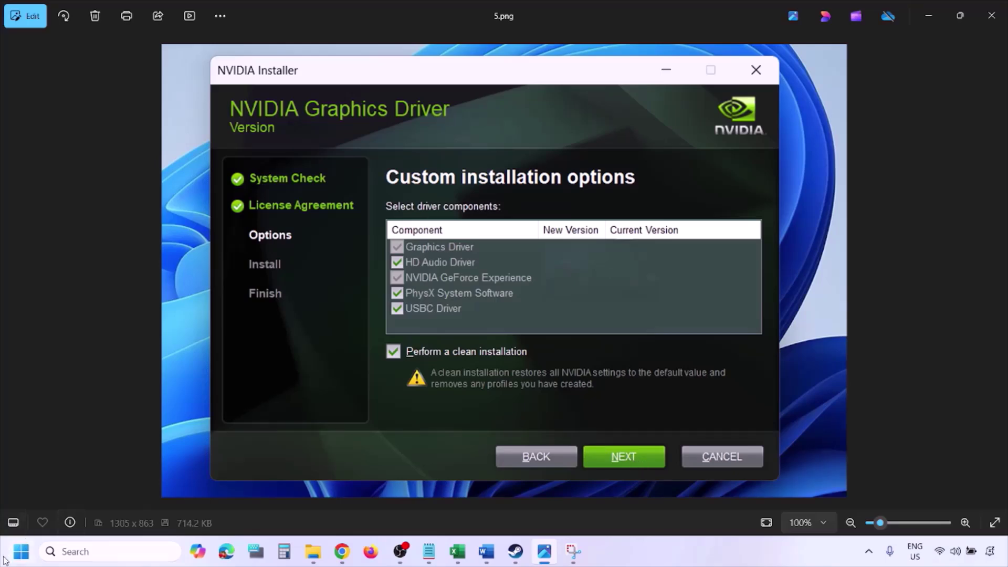
- Bring up the computer's power options and point out Restart, the action that follows the driver installation
left_click(21, 552)
left_click(382, 506)
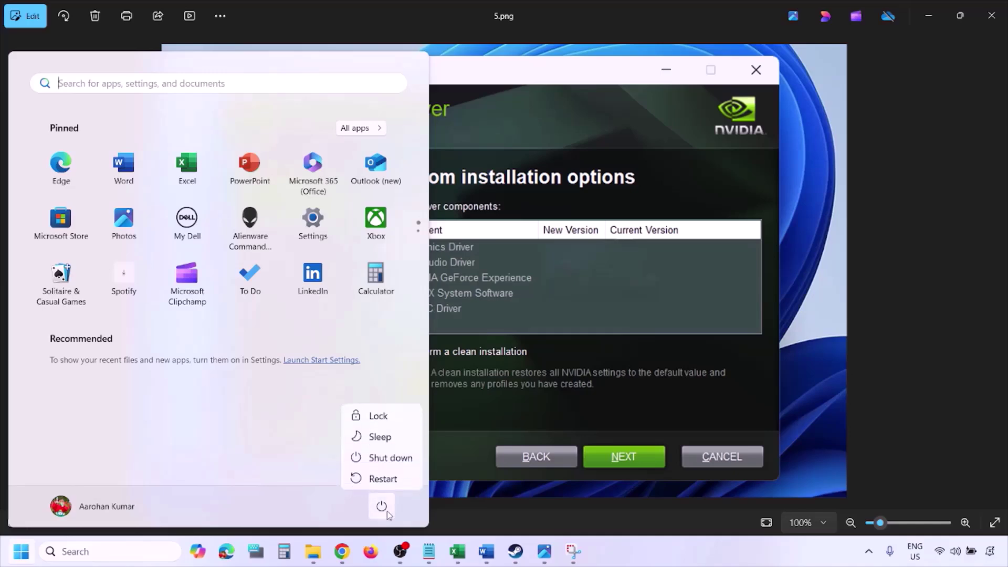
left_click(403, 479)
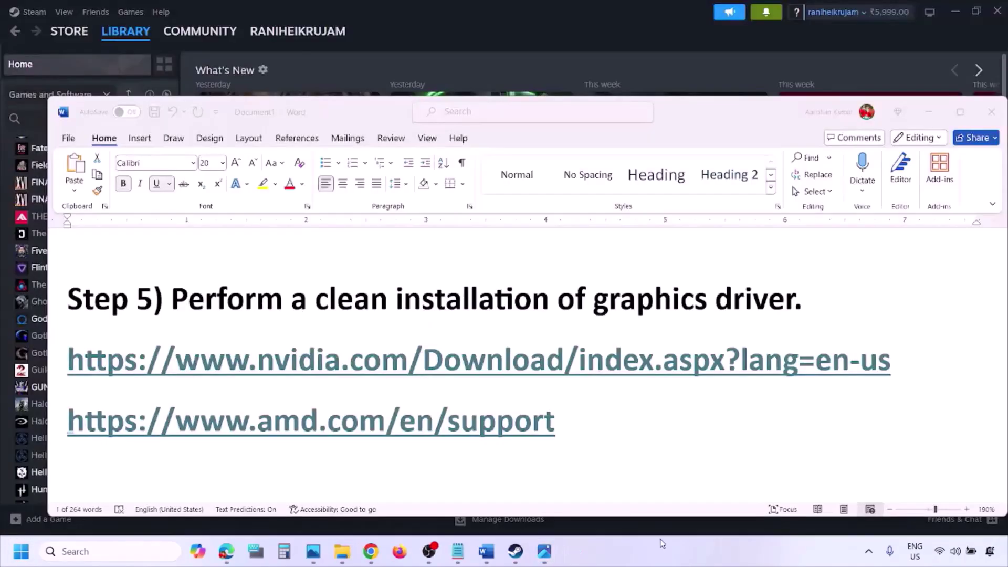
- Select the AMD support link under Step 5, show and dismiss the power options, and delete the link
left_click(596, 423)
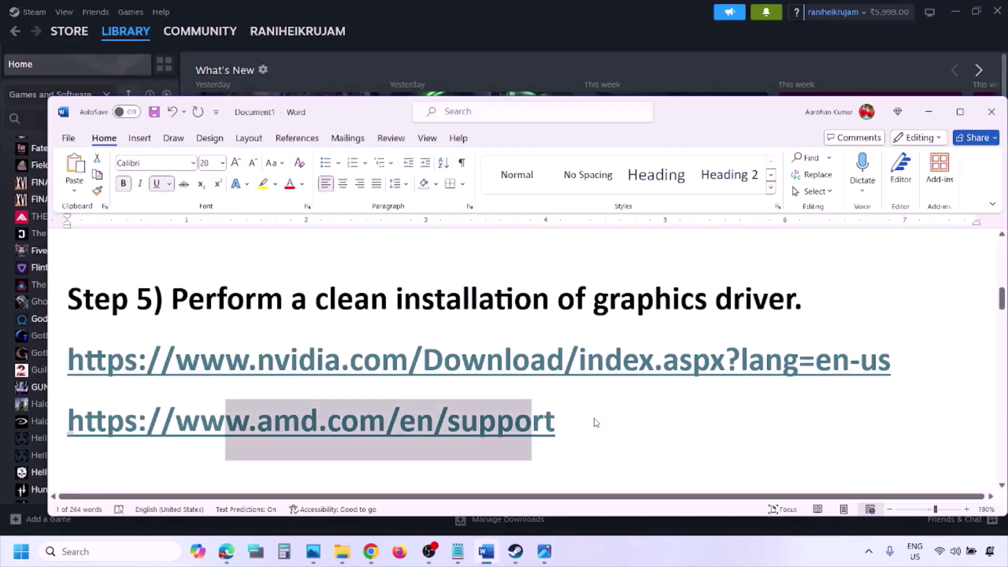
triple_click(379, 418)
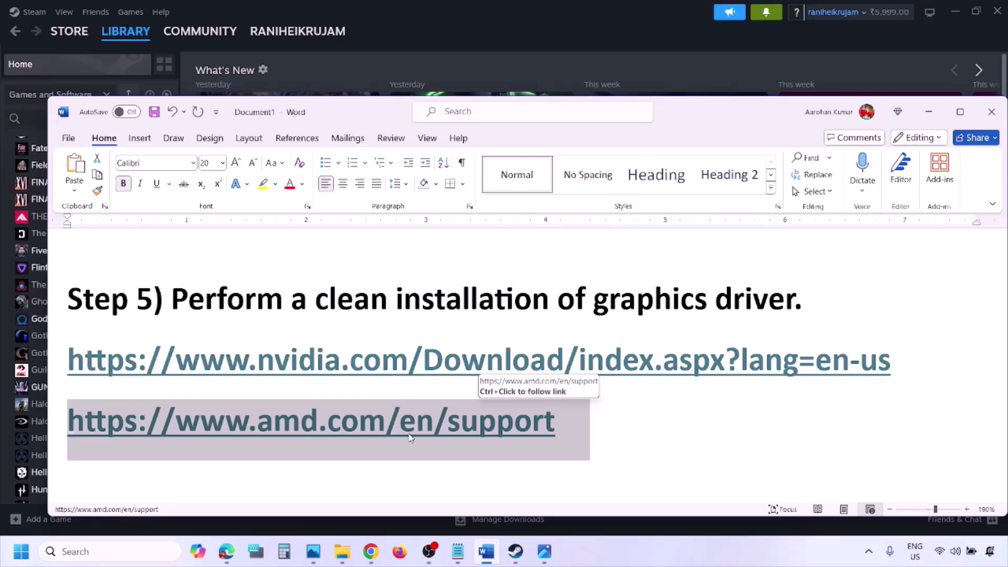
left_click(21, 552)
left_click(382, 507)
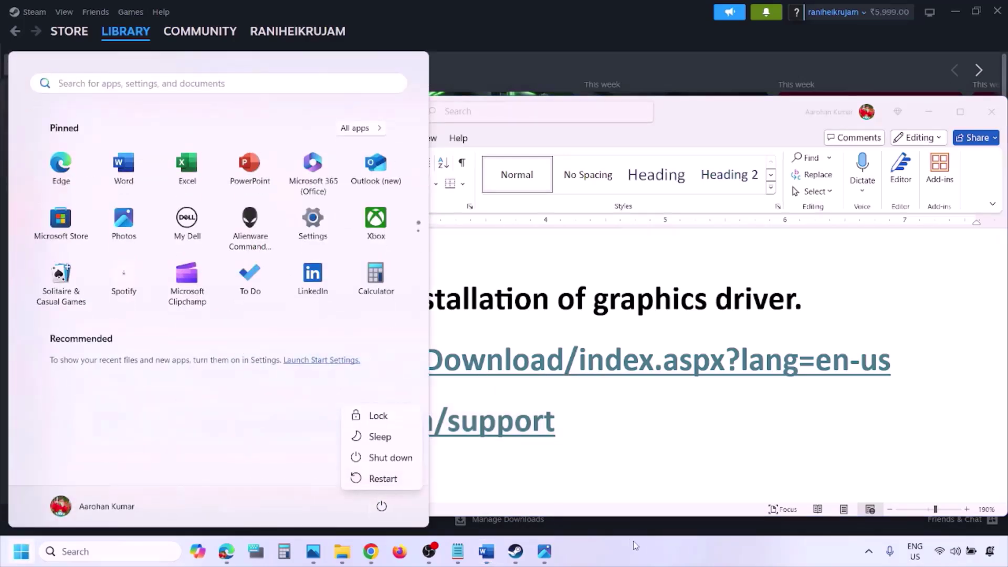
left_click(637, 555)
key("Delete")
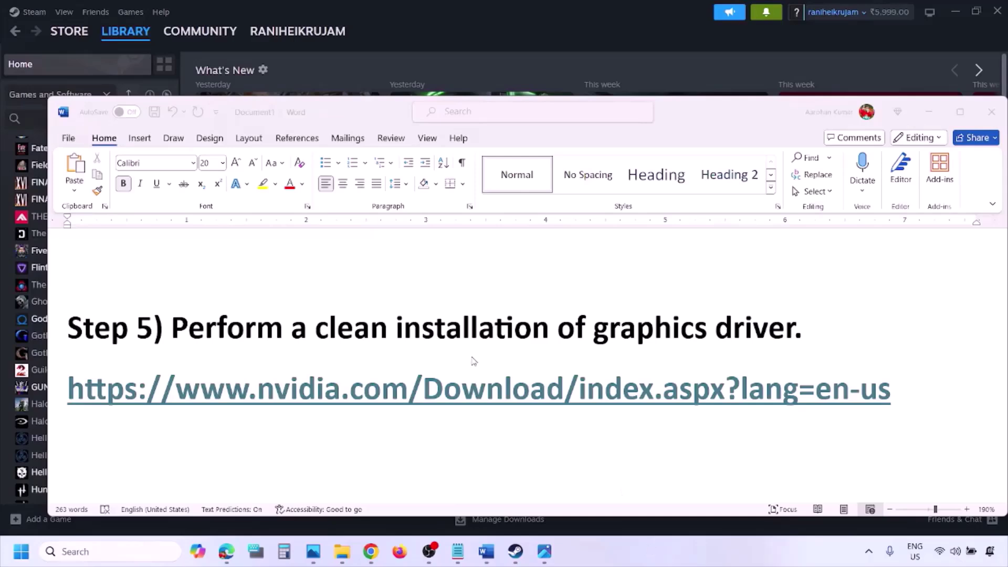
- Move past Step 5 in the document, search Windows for "graphics" and open Graphics settings
scroll(472, 360, "down", 5)
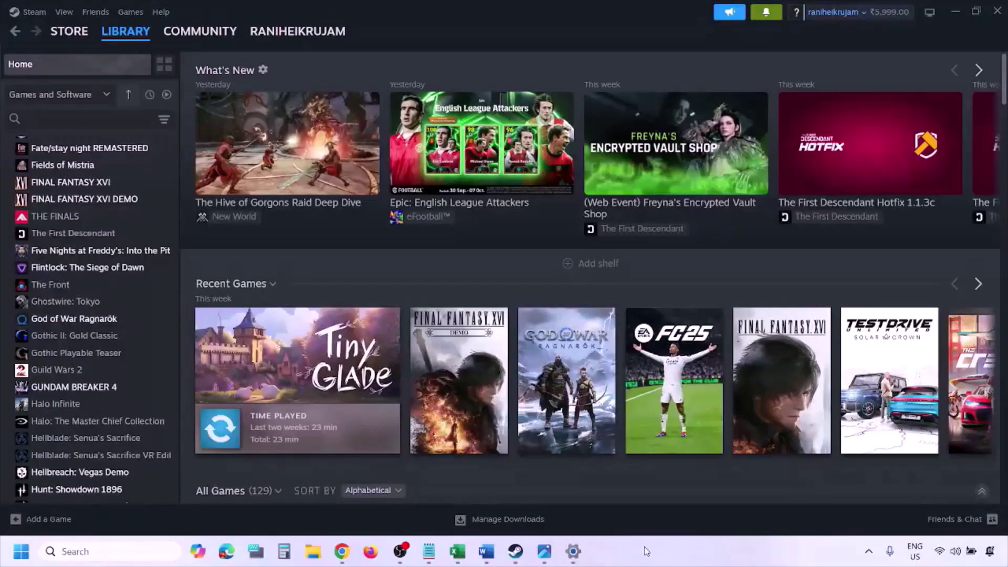
left_click(122, 548)
type("graphic")
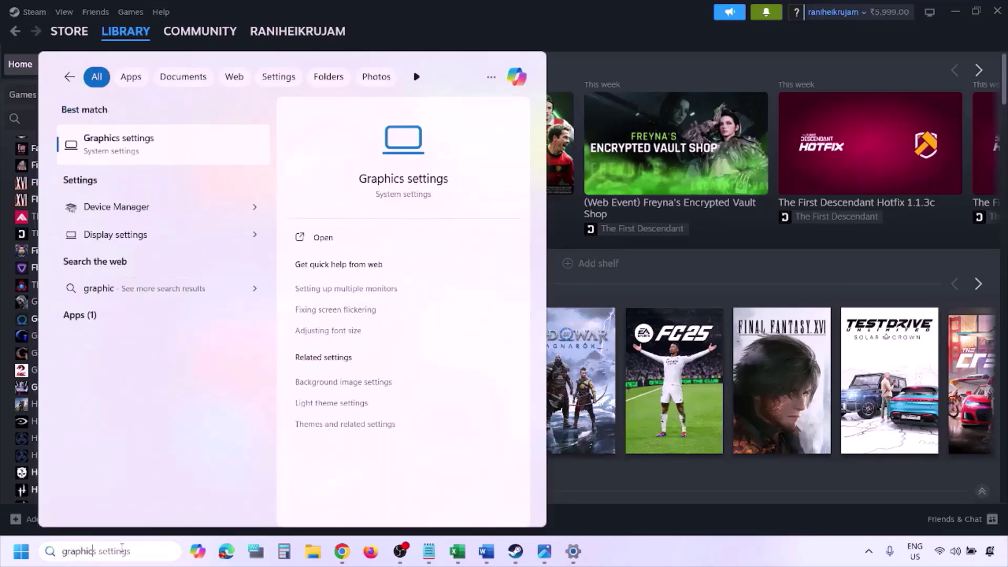
type("s")
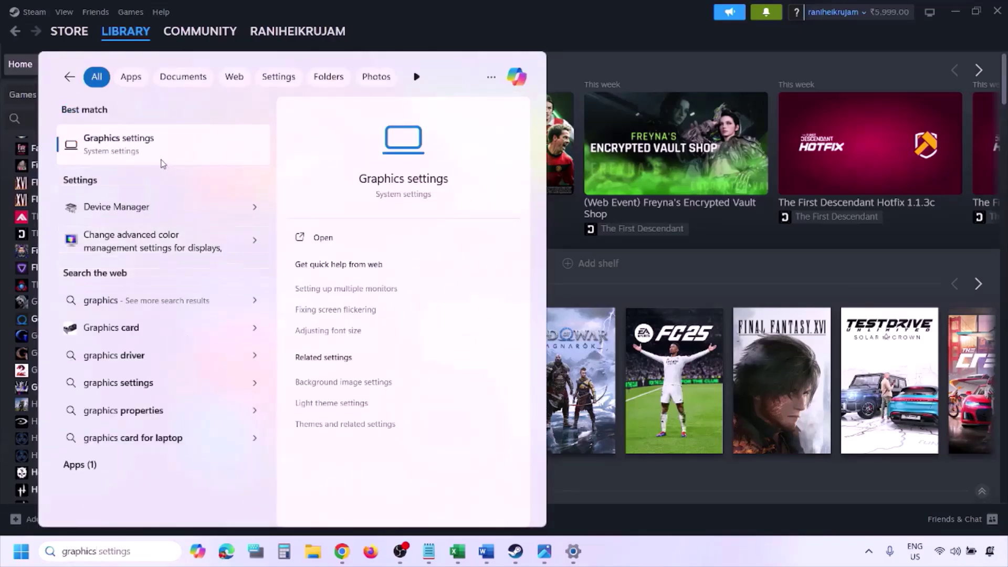
left_click(148, 149)
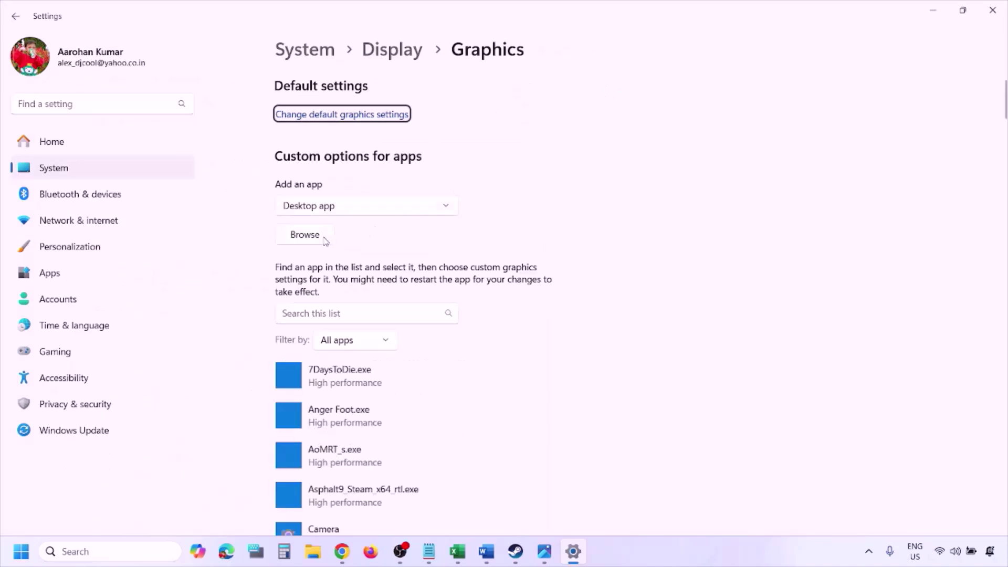
- Start adding a desktop app to the custom graphics options and browse to C:, Program Files (x86), Steam
left_click(323, 237)
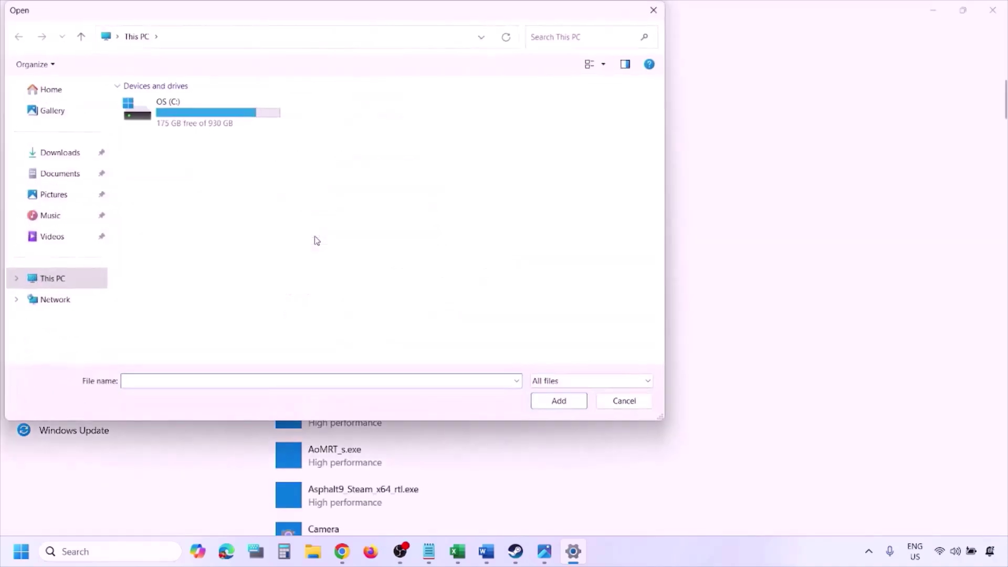
double_click(212, 121)
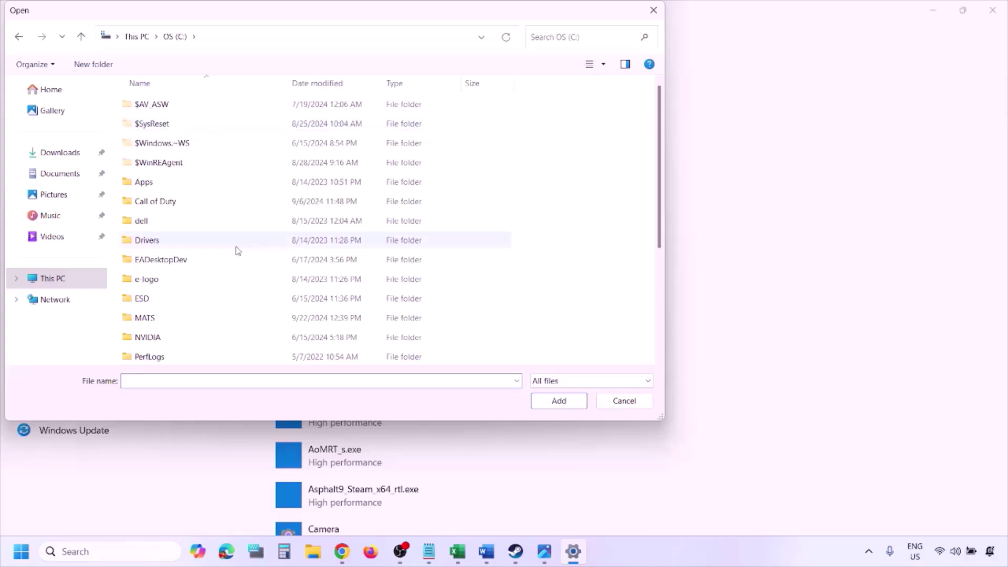
scroll(236, 249, "down", 3)
double_click(209, 230)
scroll(209, 226, "down", 5)
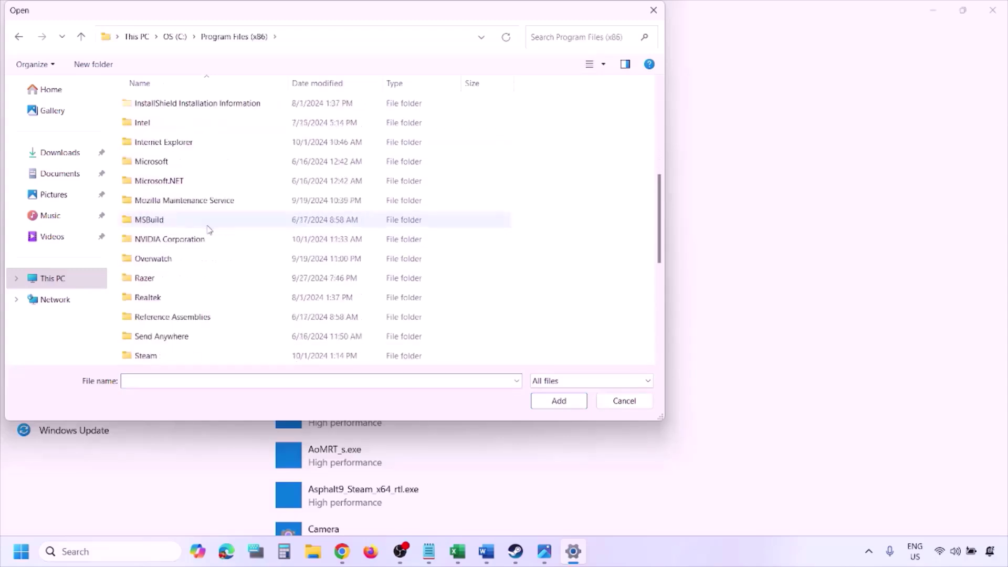
scroll(210, 231, "down", 3)
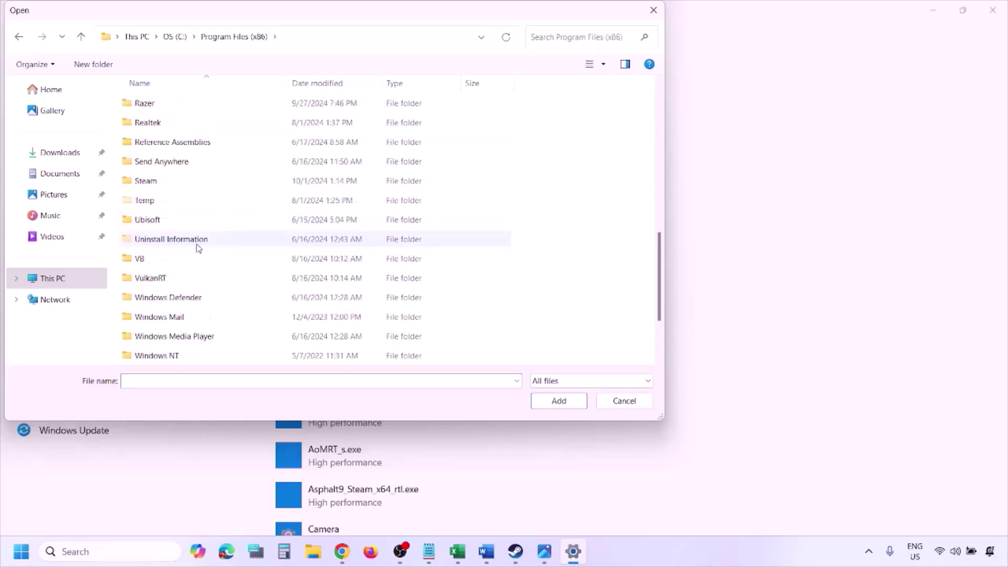
double_click(155, 181)
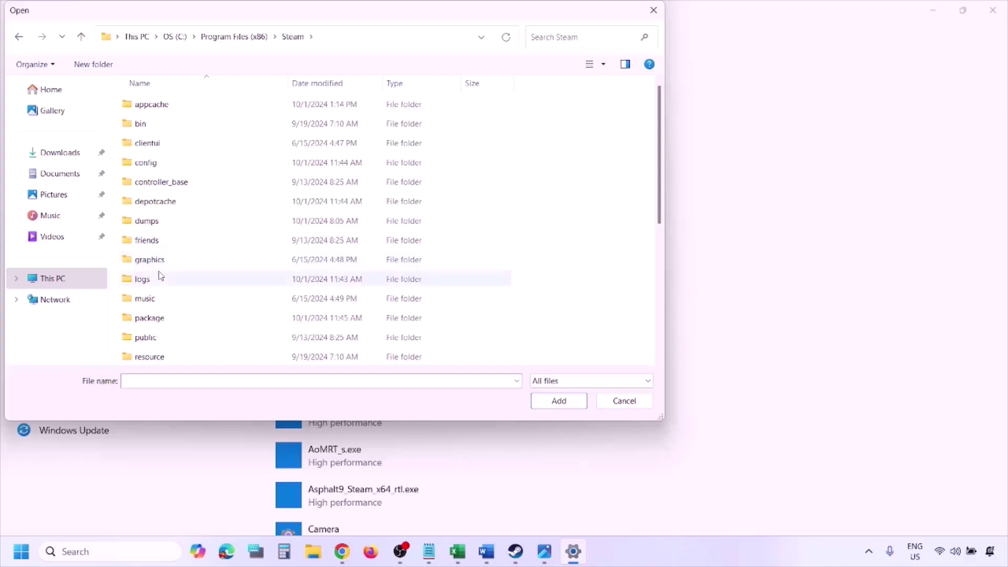
- Open the steamapps folder and cancel choosing an app for the custom graphics options
scroll(163, 268, "down", 2)
scroll(170, 234, "down", 2)
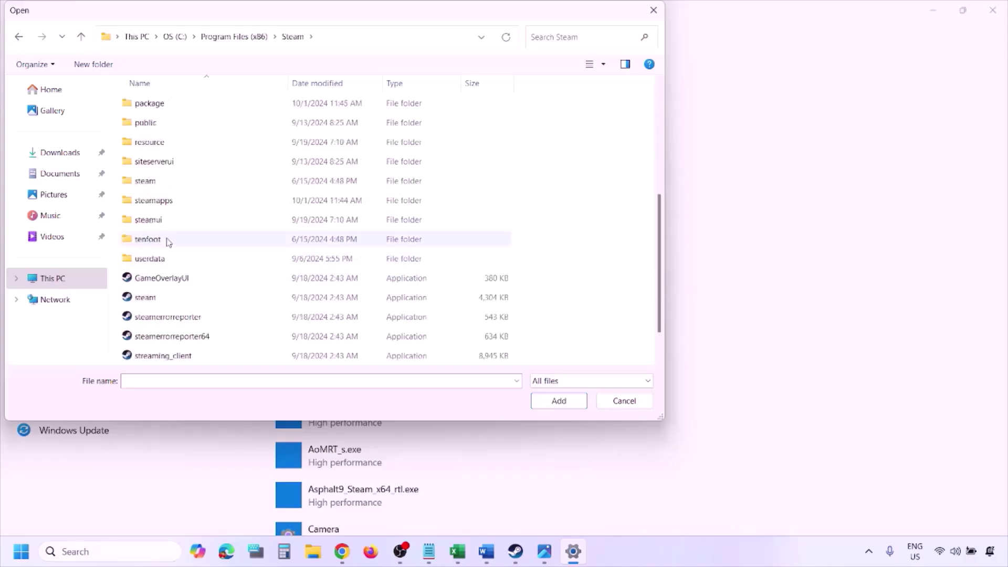
left_click(163, 202)
double_click(162, 202)
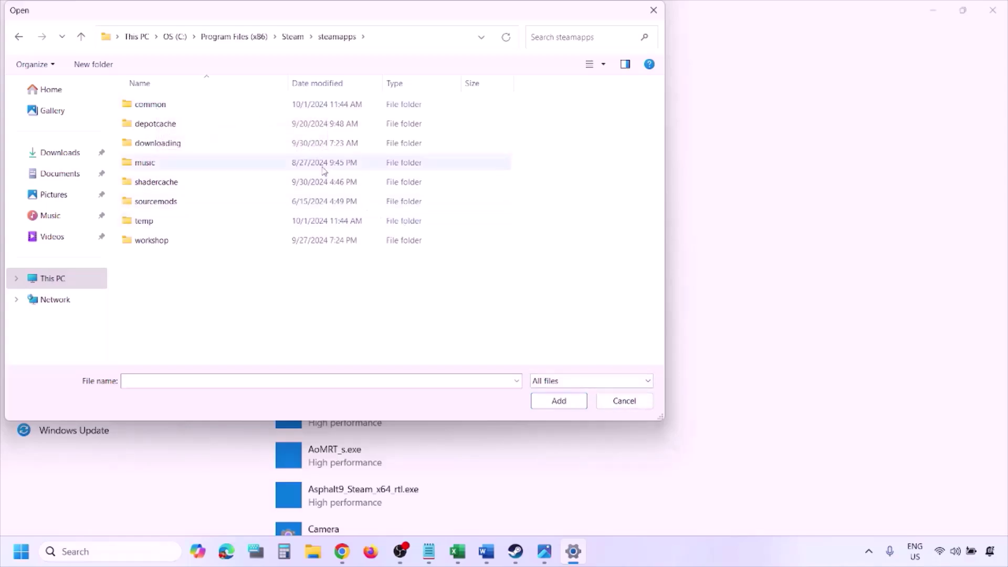
left_click(612, 402)
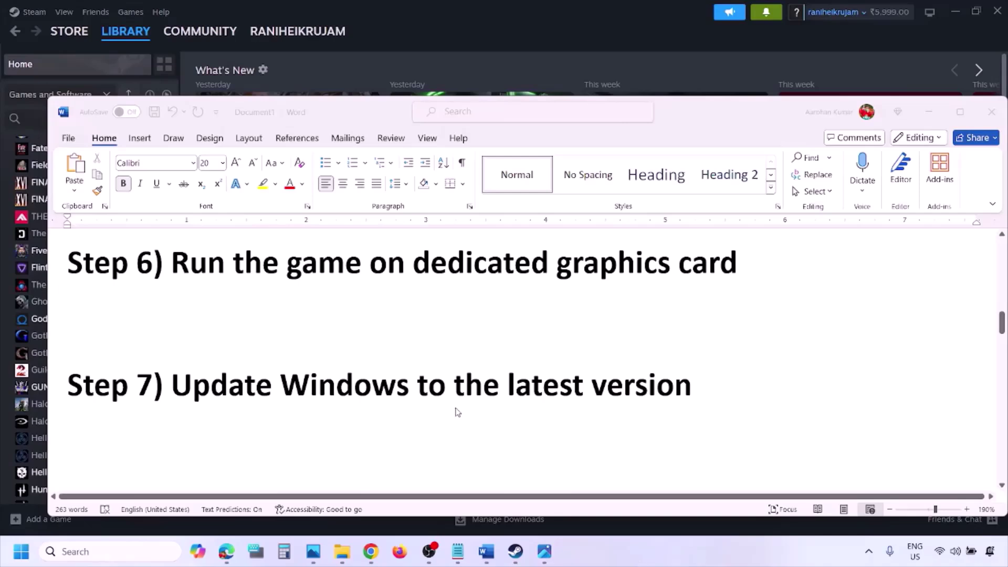
- Highlight Step 7 of the document, check for updates in Windows Update, and show the computer's power options
left_click(223, 376)
left_click_drag(178, 385, 678, 386)
key("super+i")
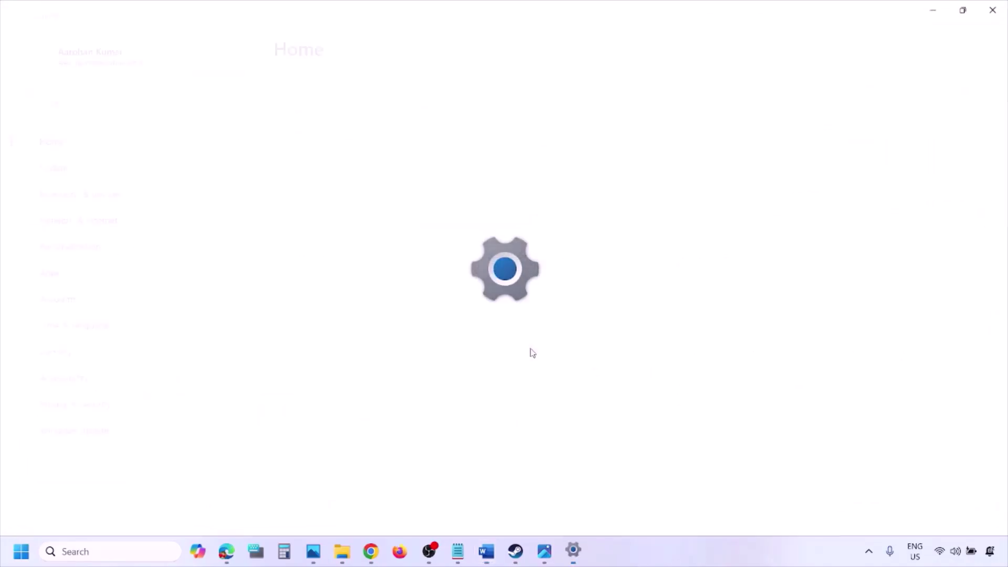
left_click(85, 435)
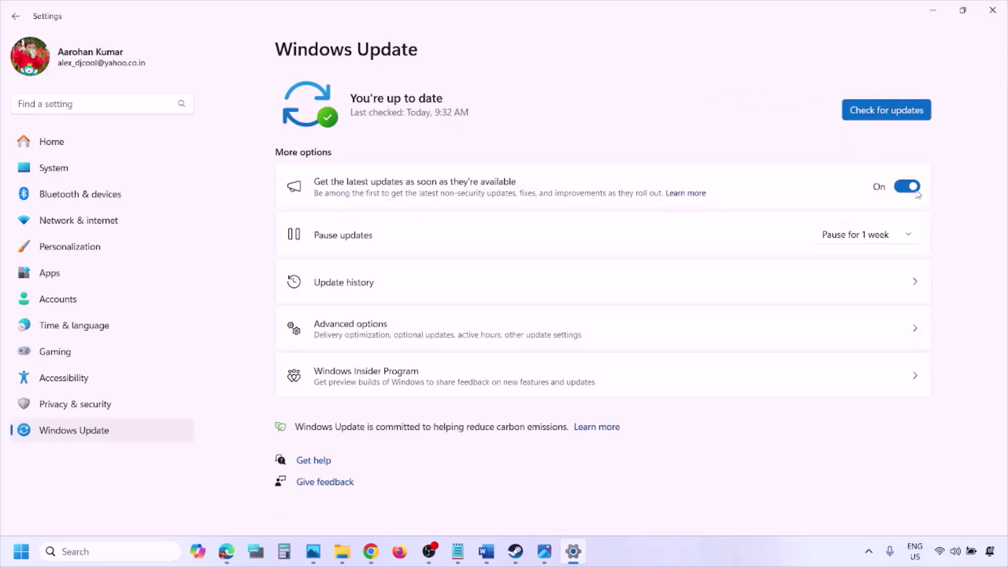
left_click(885, 114)
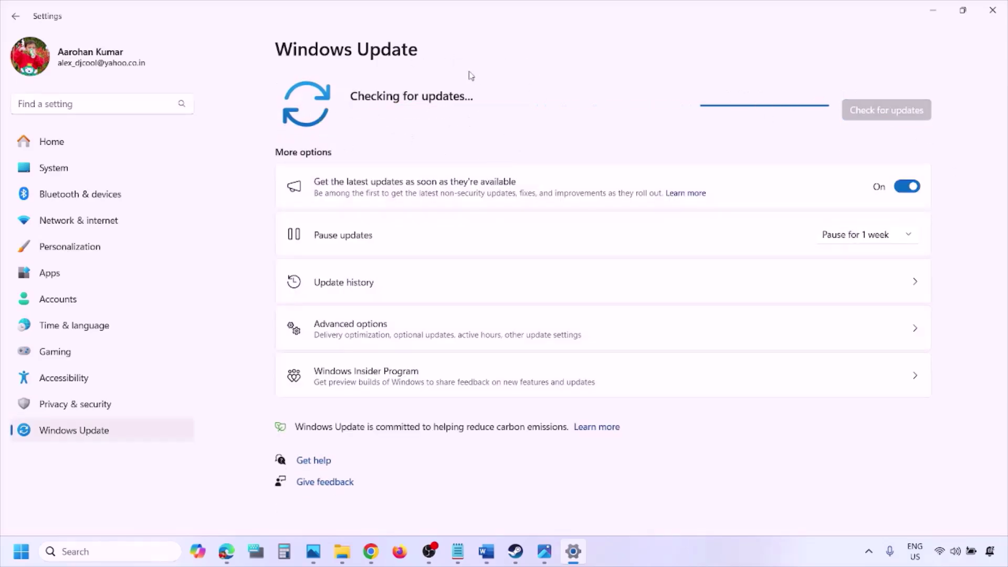
left_click(21, 551)
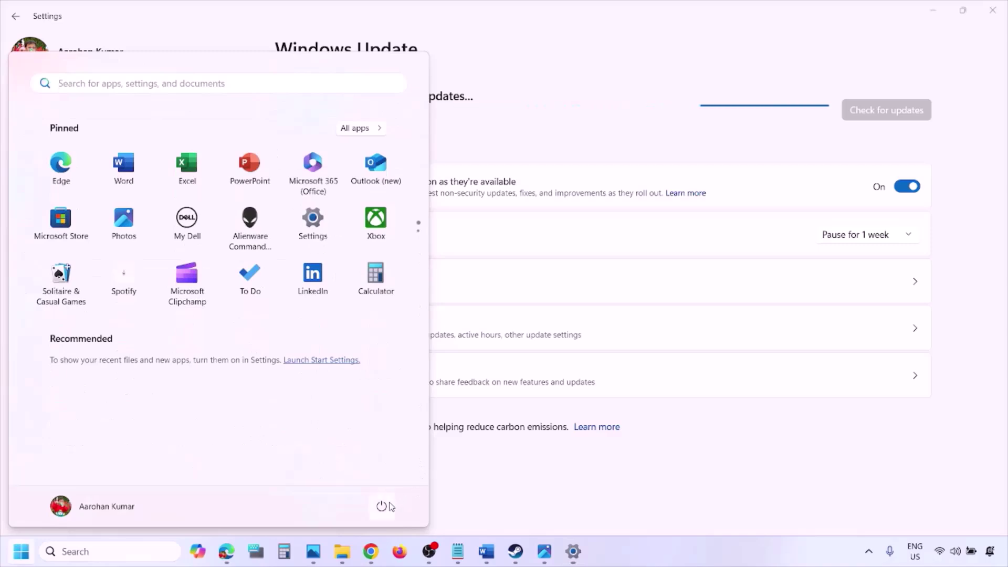
left_click(382, 507)
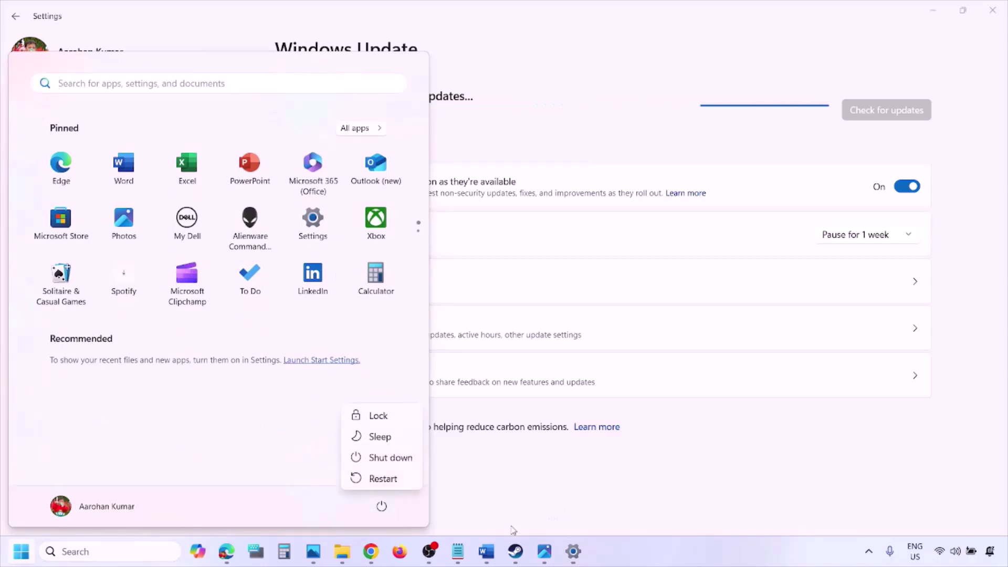
- Return to the Word document and copy the Visual C++ download link in Step 8
left_click(486, 552)
scroll(442, 411, "down", 3)
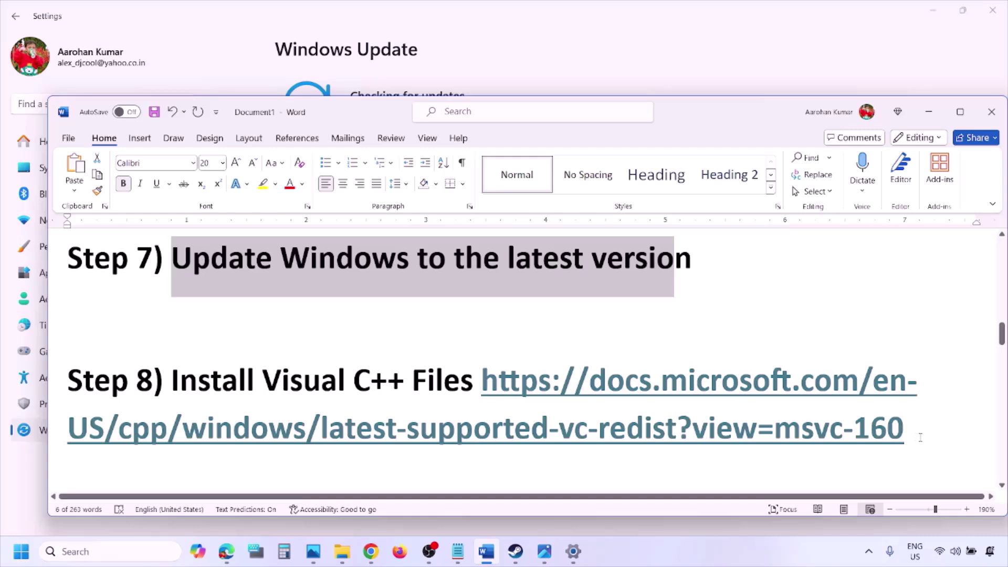
left_click_drag(920, 437, 551, 389)
key("ctrl+c")
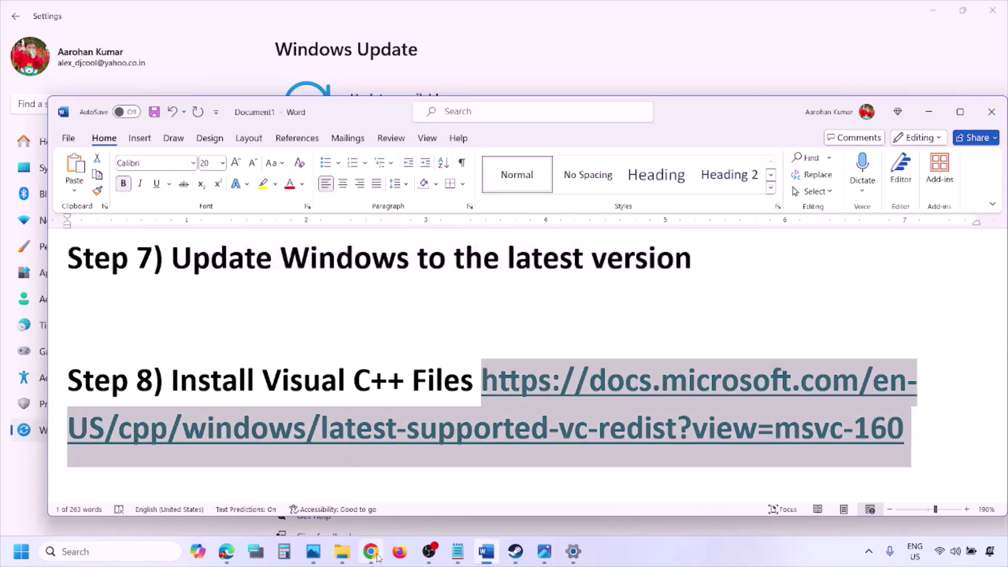
- Open the copied Visual C++ link in a new Chrome window and find the Latest Microsoft Visual C++ Redistributable Version table
right_click(371, 552)
left_click(329, 439)
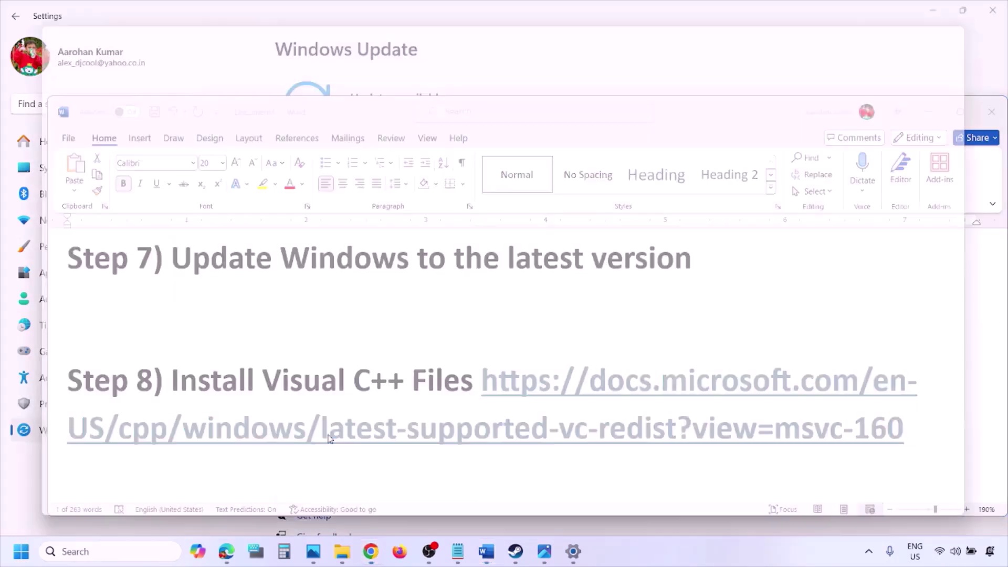
key("ctrl+v")
key("Return")
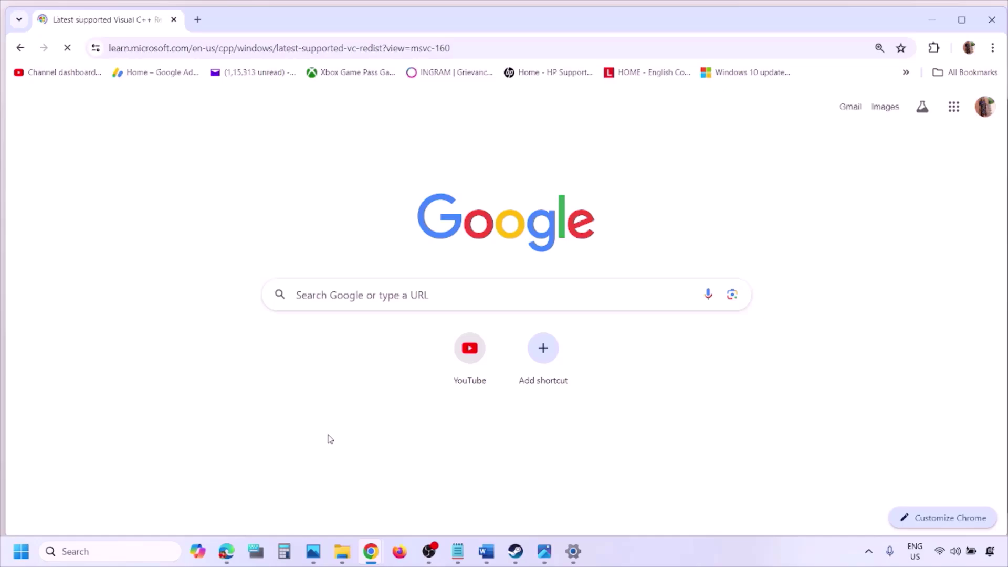
scroll(438, 310, "down", 4)
scroll(439, 310, "down", 5)
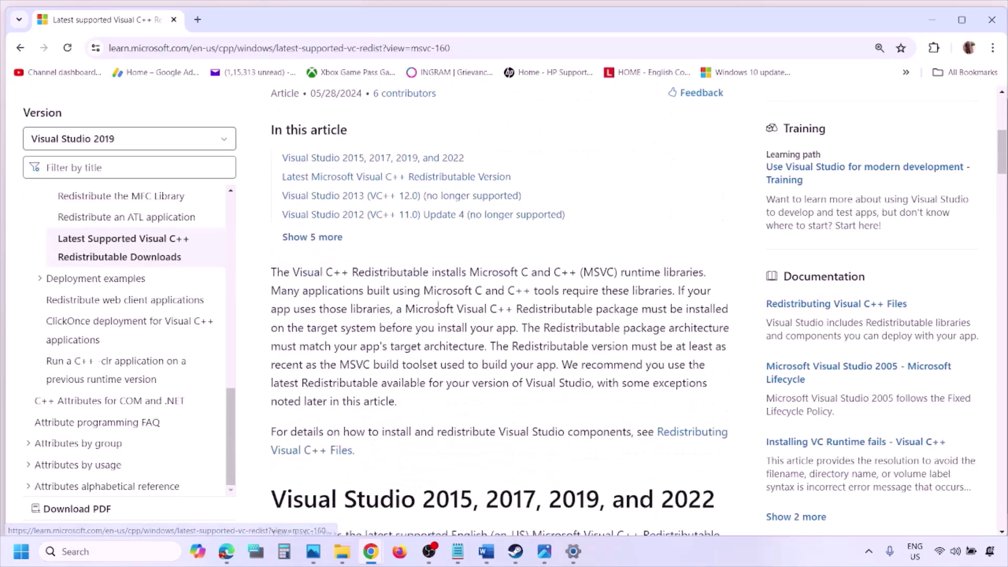
left_click_drag(325, 286, 677, 284)
scroll(442, 378, "down", 5)
scroll(442, 378, "down", 4)
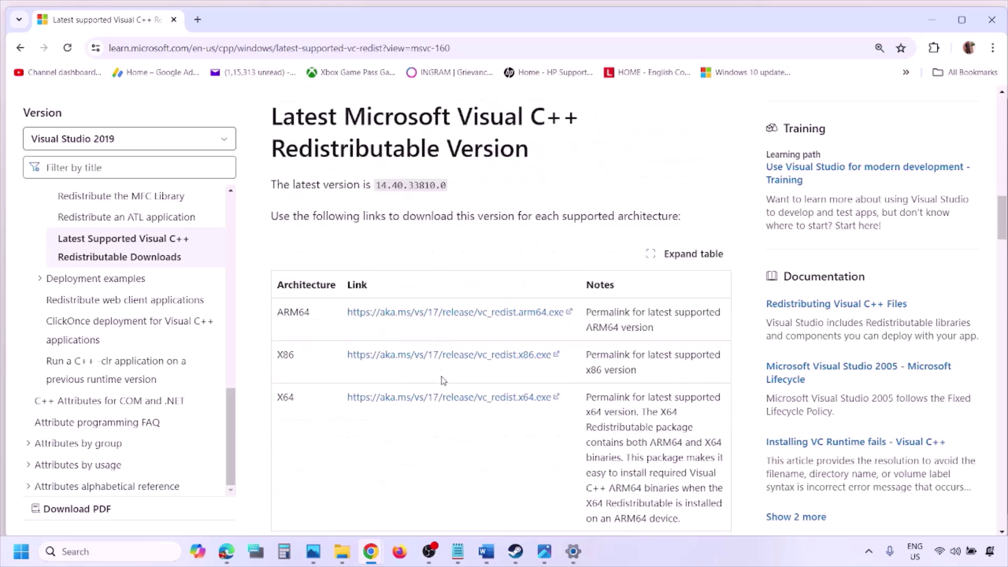
- Highlight the X86 and X64 architectures, and run the repair in the x86 Visual C++ Redistributable setup
double_click(284, 305)
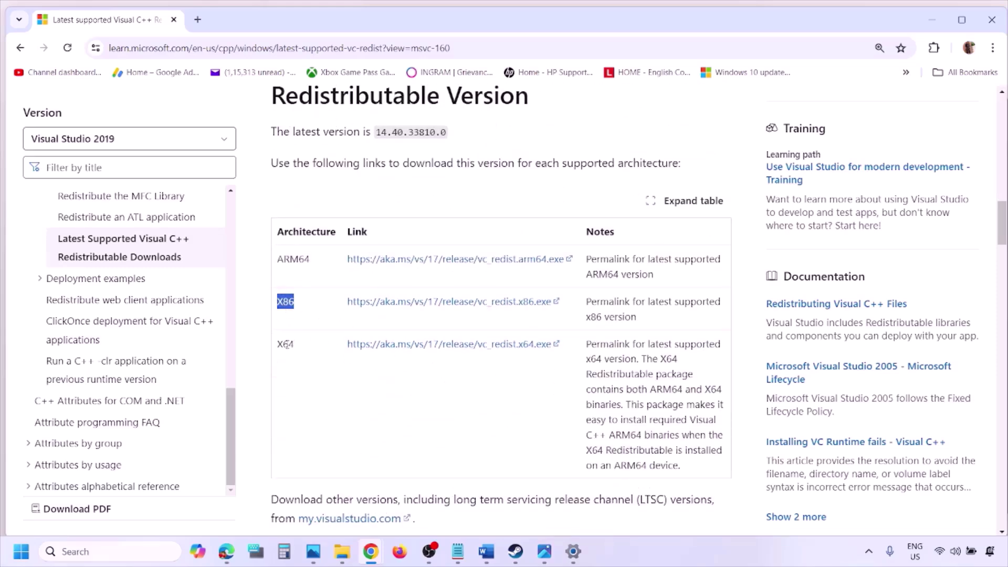
double_click(285, 345)
left_click_drag(284, 314, 495, 312)
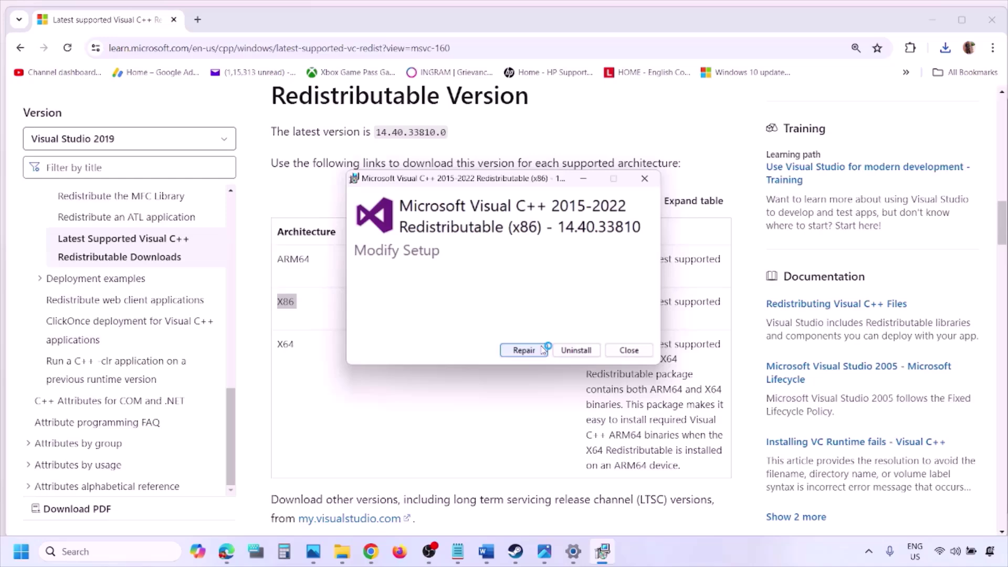
left_click(541, 350)
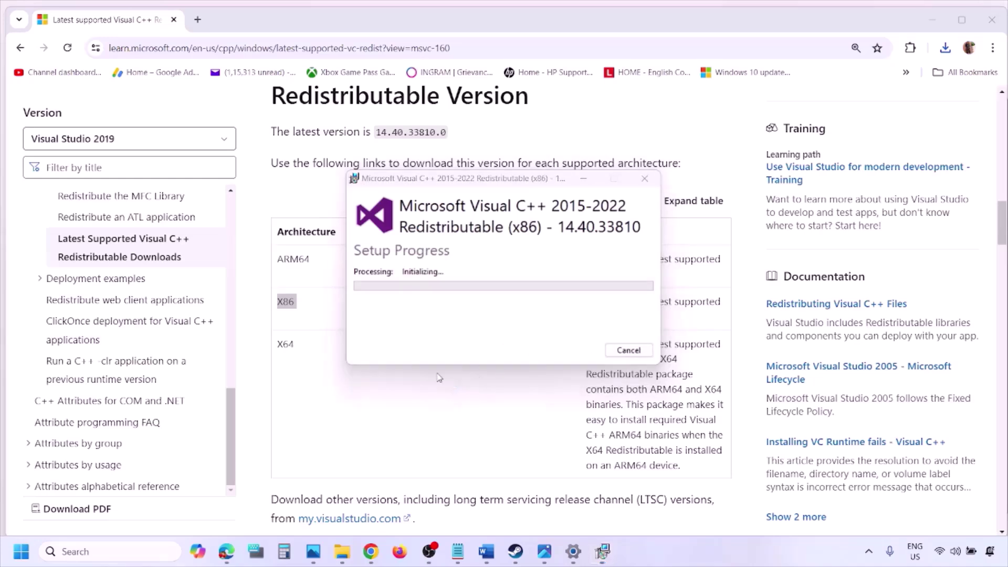
- Download the X64 Visual C++ Redistributable, launch VC_redist.x64.exe, and run its repair
double_click(283, 344)
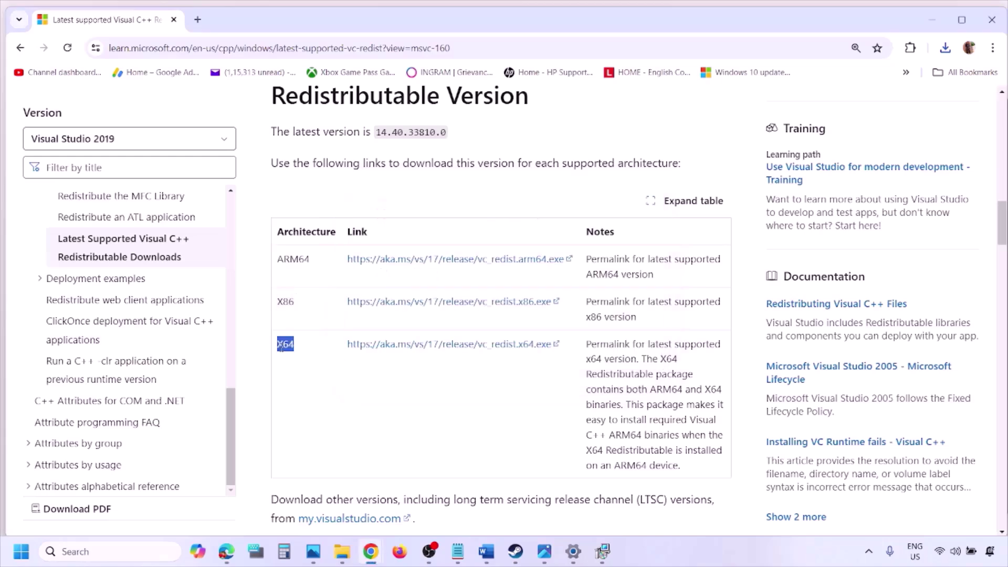
left_click(456, 350)
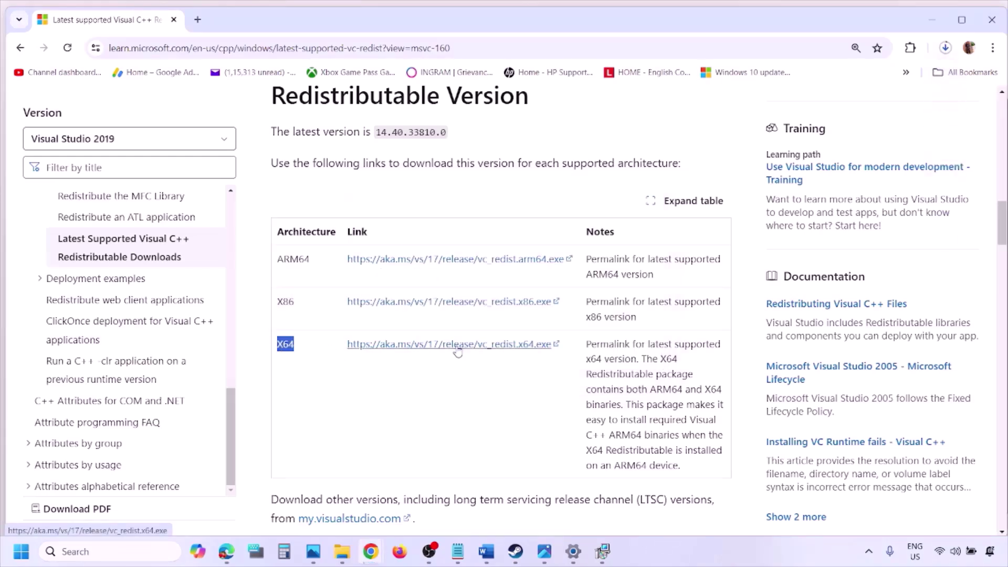
left_click(603, 551)
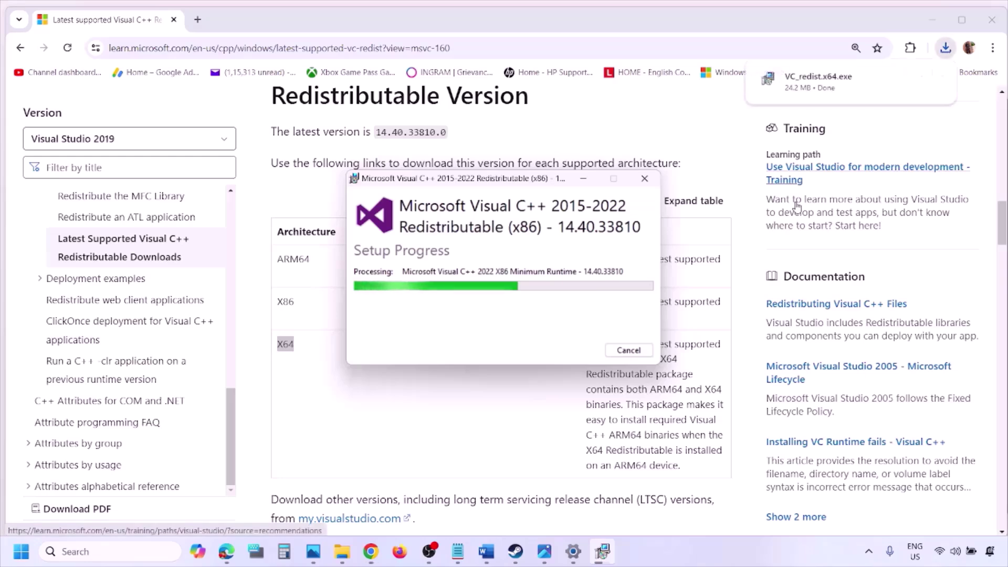
left_click(683, 231)
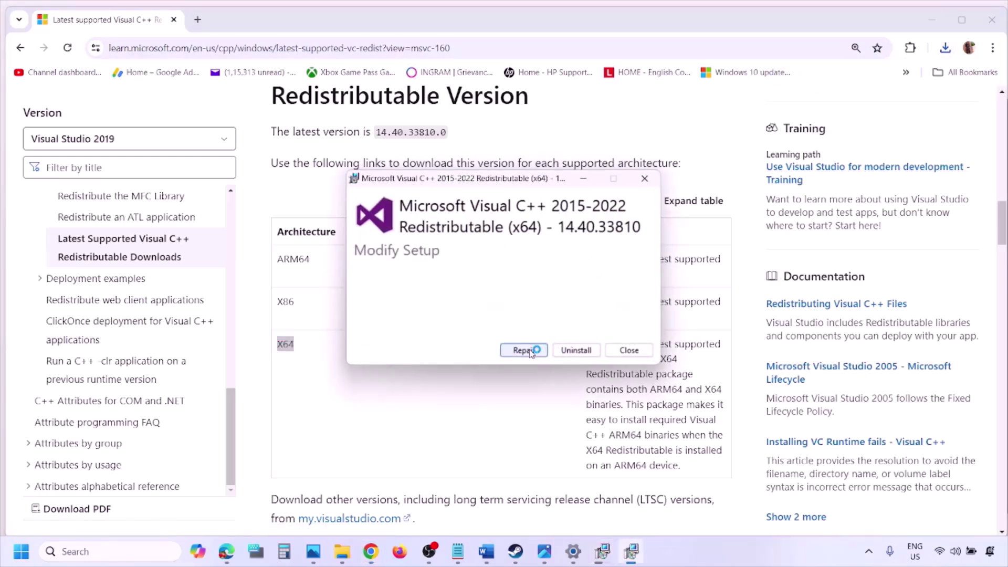
left_click(525, 350)
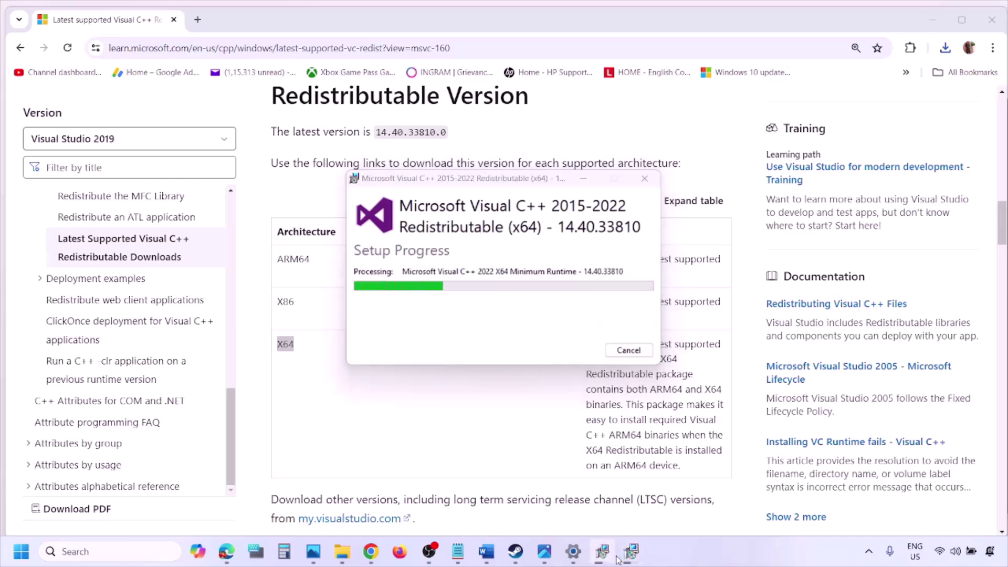
- Place the x86 and x64 setup windows side by side and bring the browser back to the front
left_click_drag(556, 176, 322, 222)
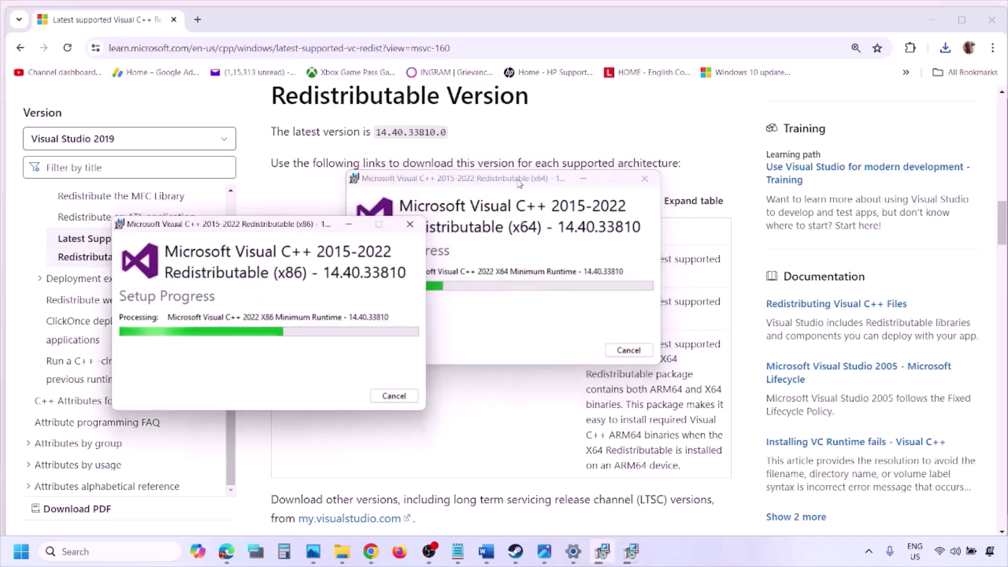
left_click_drag(508, 192, 638, 239)
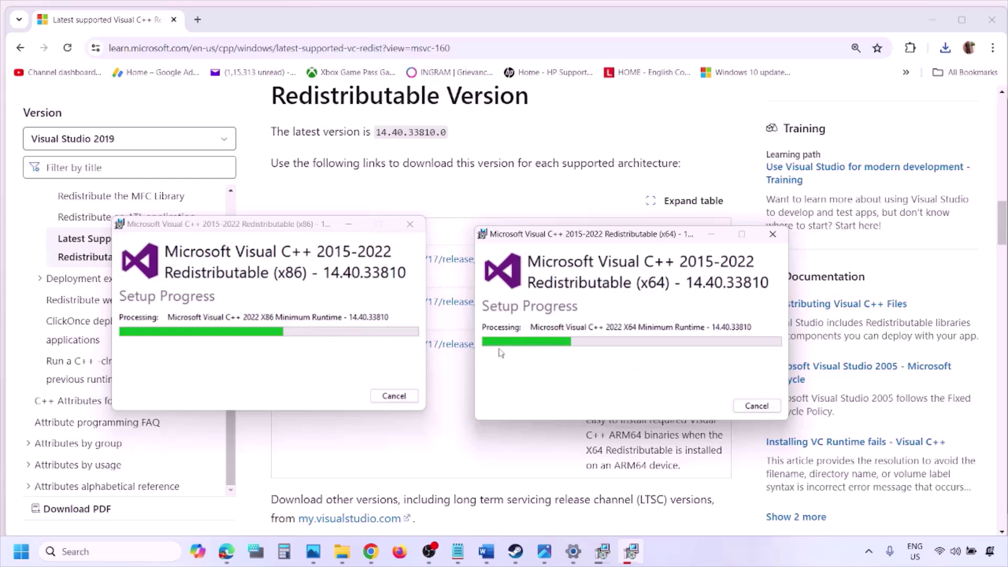
left_click(443, 454)
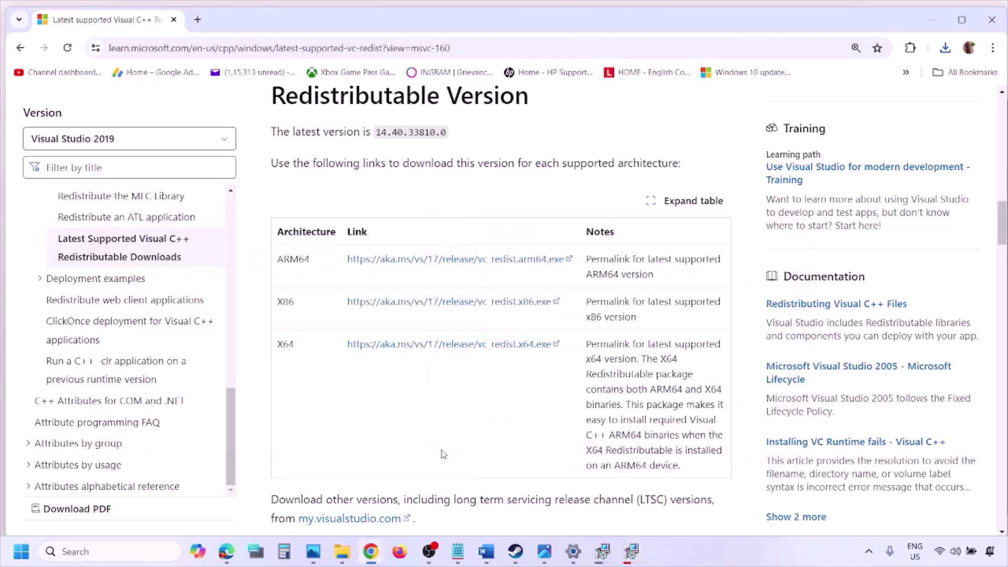
- Show the computer's power options, including Restart, and dismiss them without choosing one
left_click(17, 550)
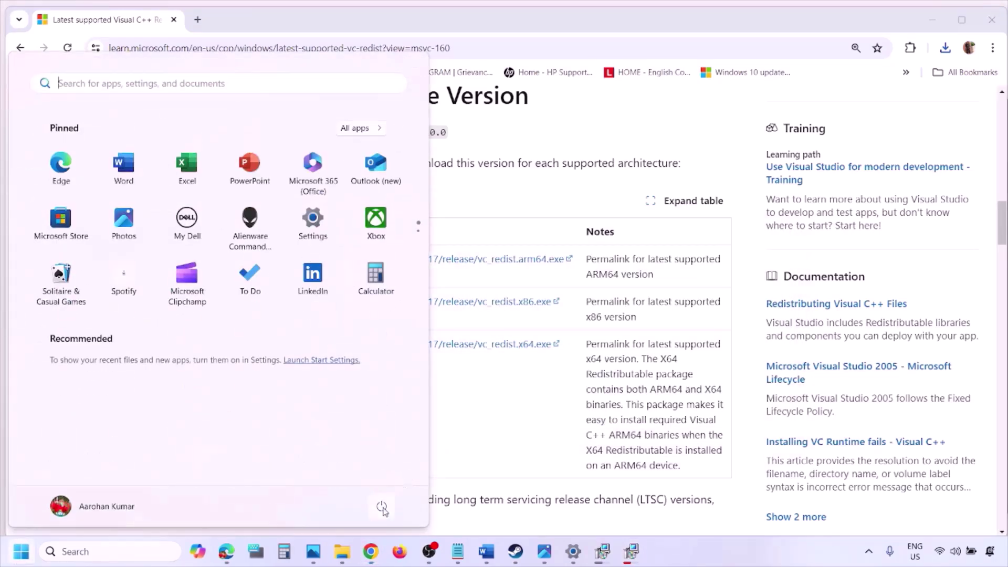
left_click(381, 508)
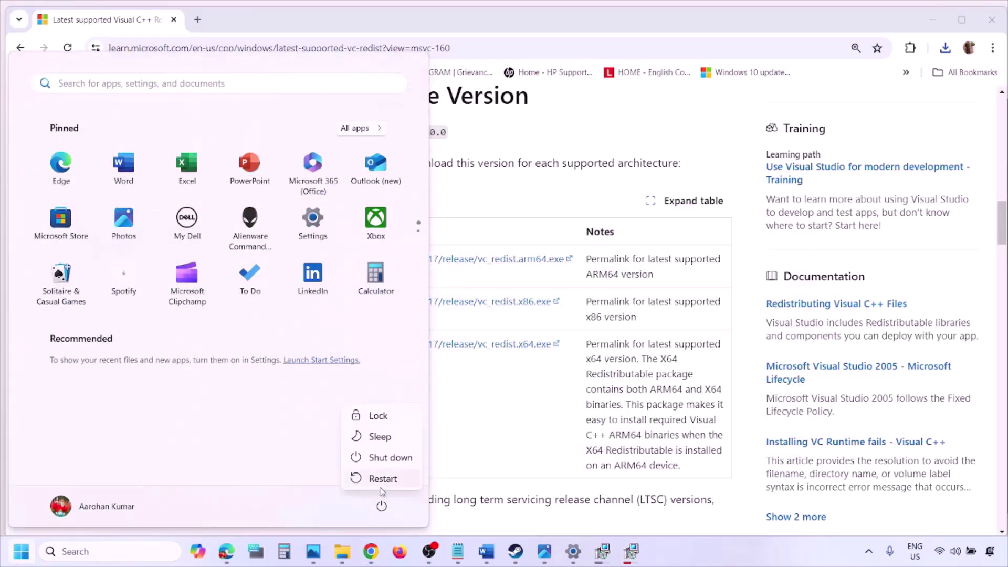
left_click(523, 446)
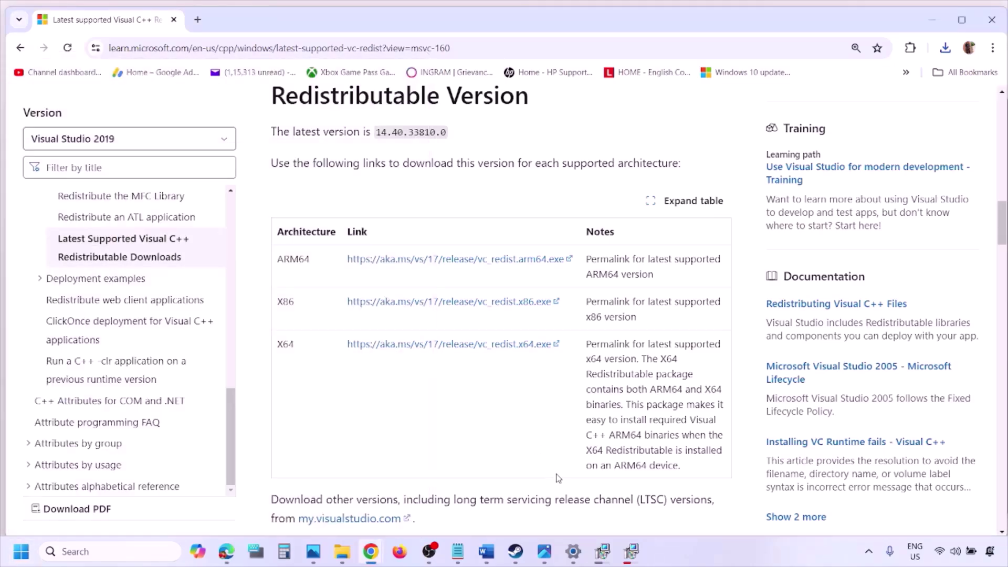
- Return to the Word document, go to Step 9, and maximize the window
left_click(486, 550)
scroll(432, 356, "down", 3)
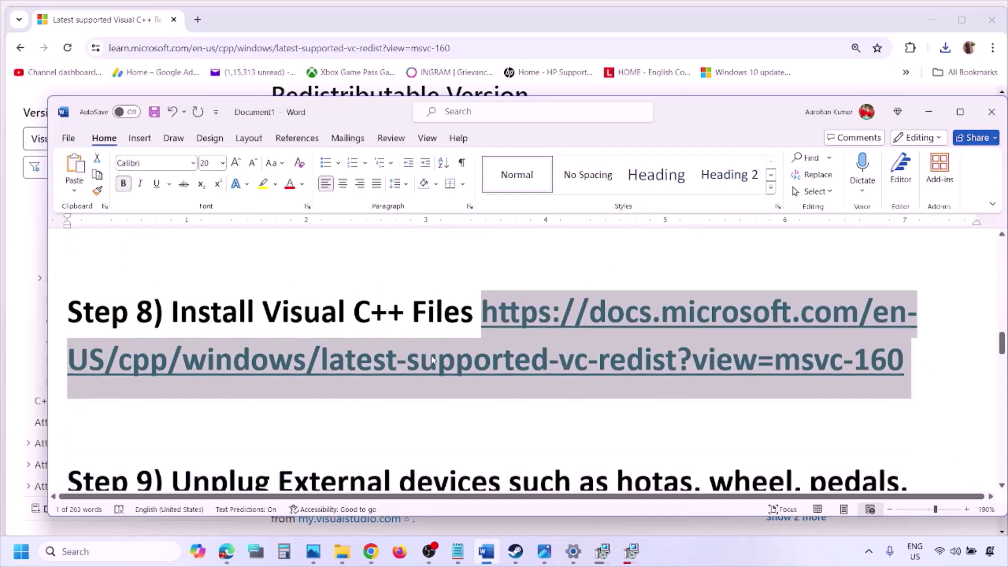
scroll(433, 357, "down", 2)
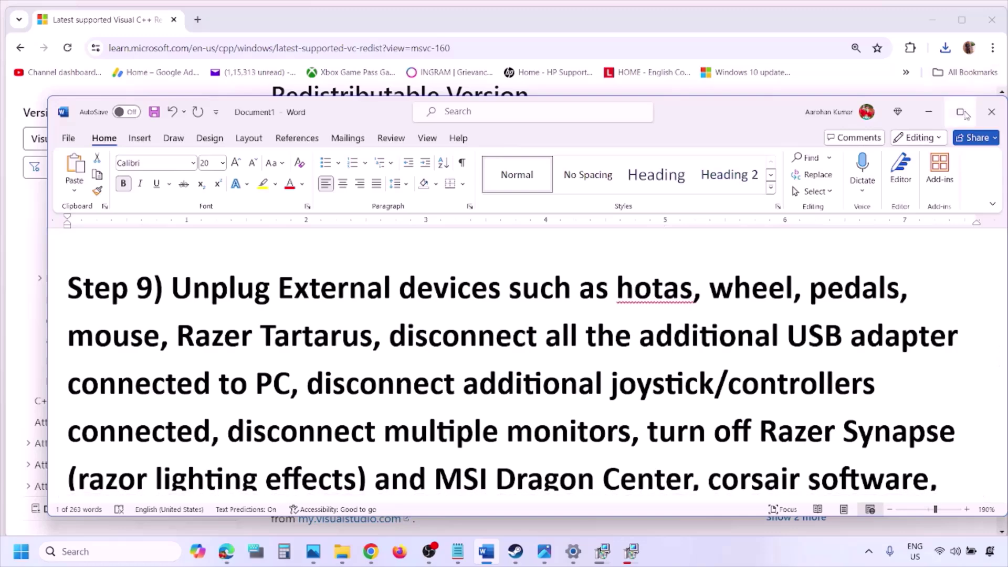
left_click(963, 112)
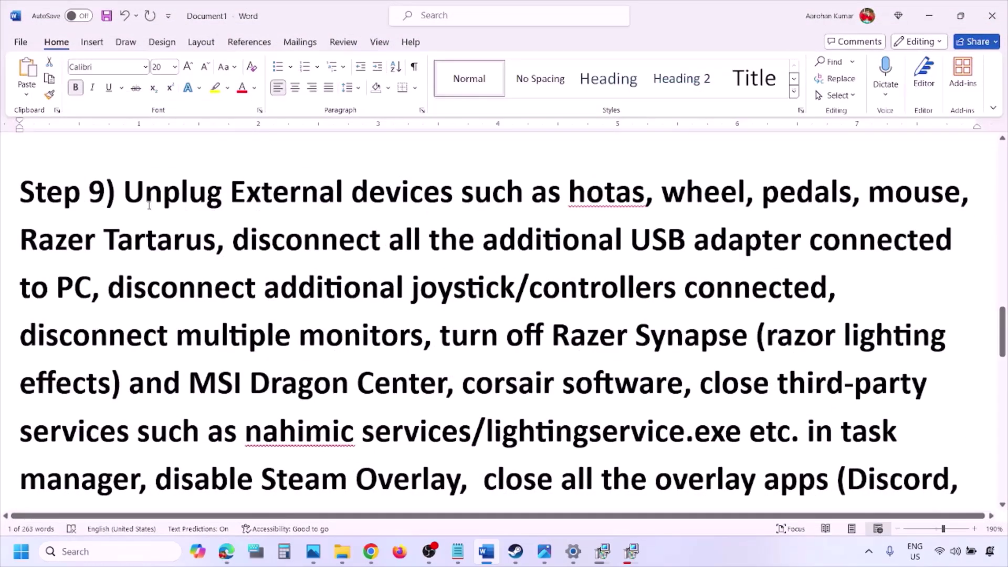
- Highlight in turn the Step 9 instructions on unplugging external devices, disconnecting additional joysticks or controllers, and disconnecting multiple monitors
left_click_drag(127, 195, 747, 239)
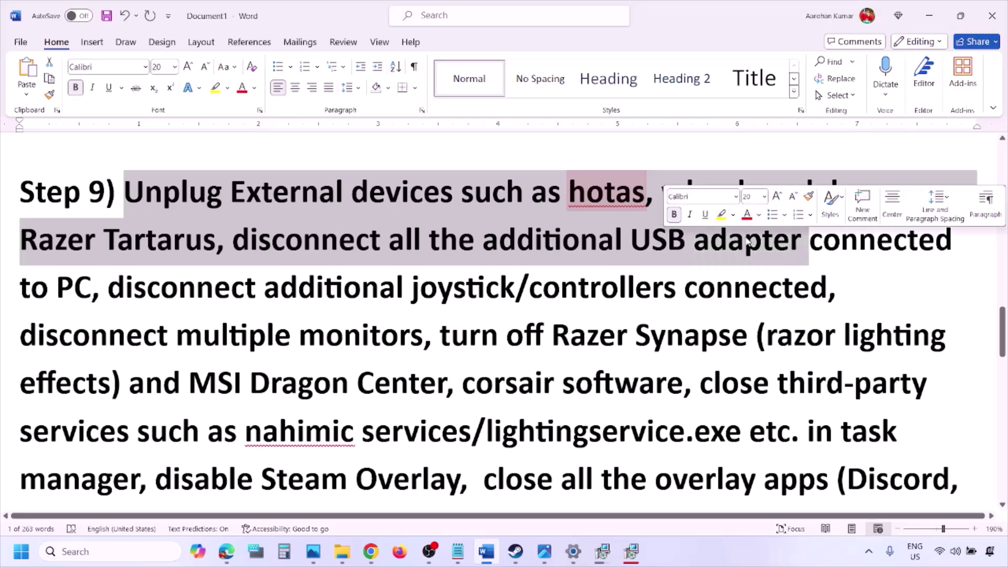
left_click(259, 292)
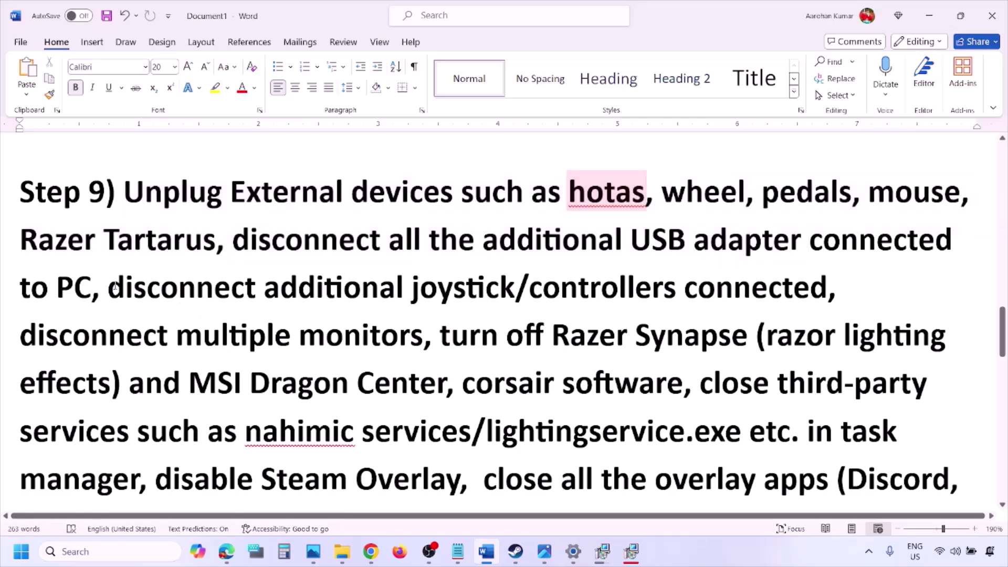
left_click_drag(115, 287, 701, 300)
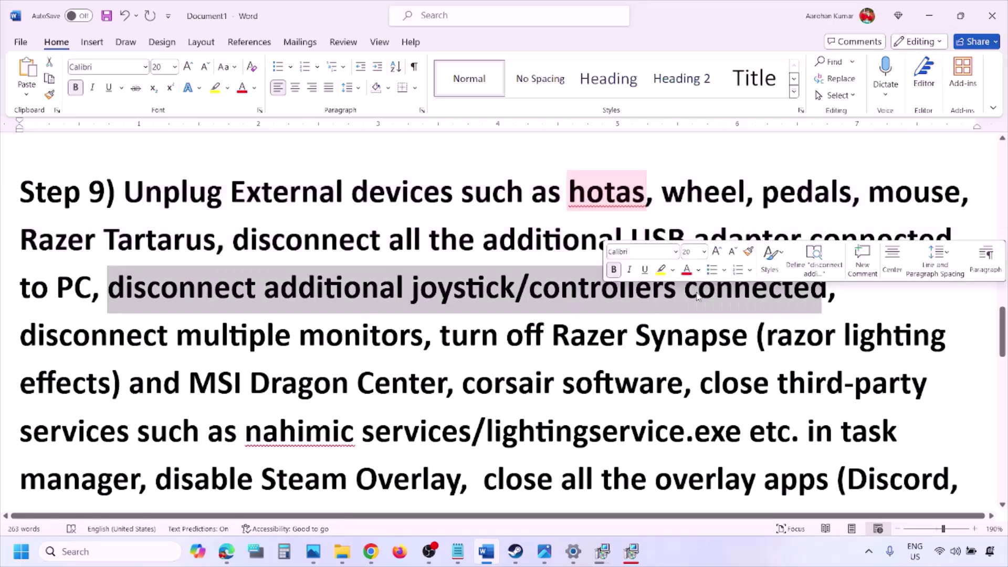
left_click(667, 335)
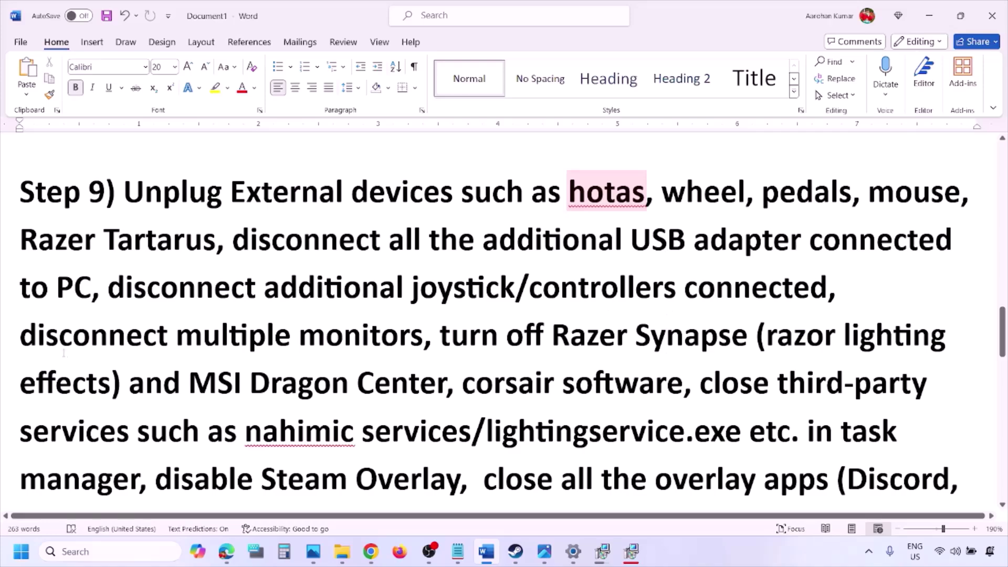
left_click_drag(36, 338, 351, 339)
- Highlight the Step 9 instructions on turning off Razer Synapse and third-party services, and on disabling Steam Overlay
scroll(443, 277, "down", 1)
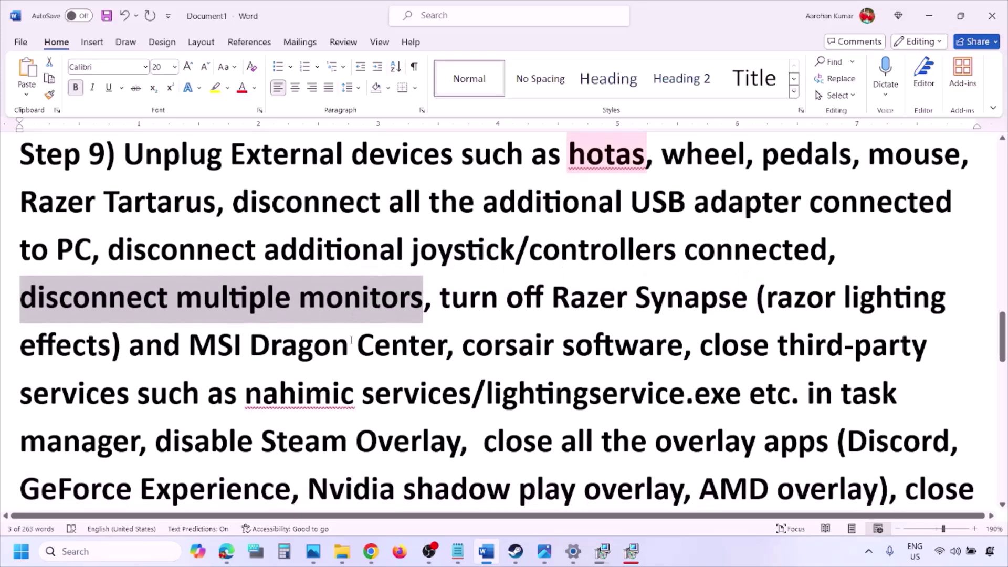
left_click_drag(444, 277, 141, 426)
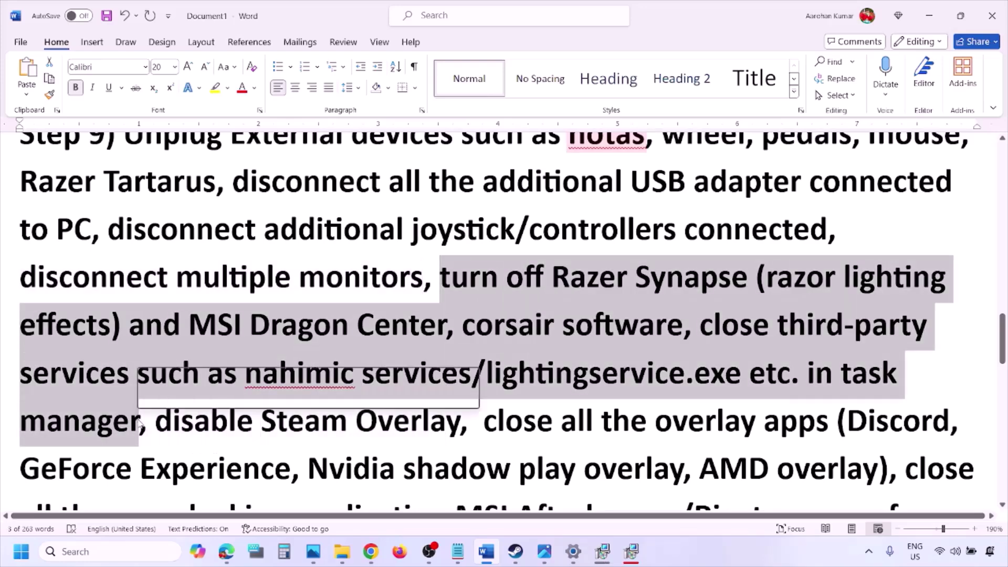
scroll(197, 368, "down", 1)
left_click_drag(156, 364, 463, 364)
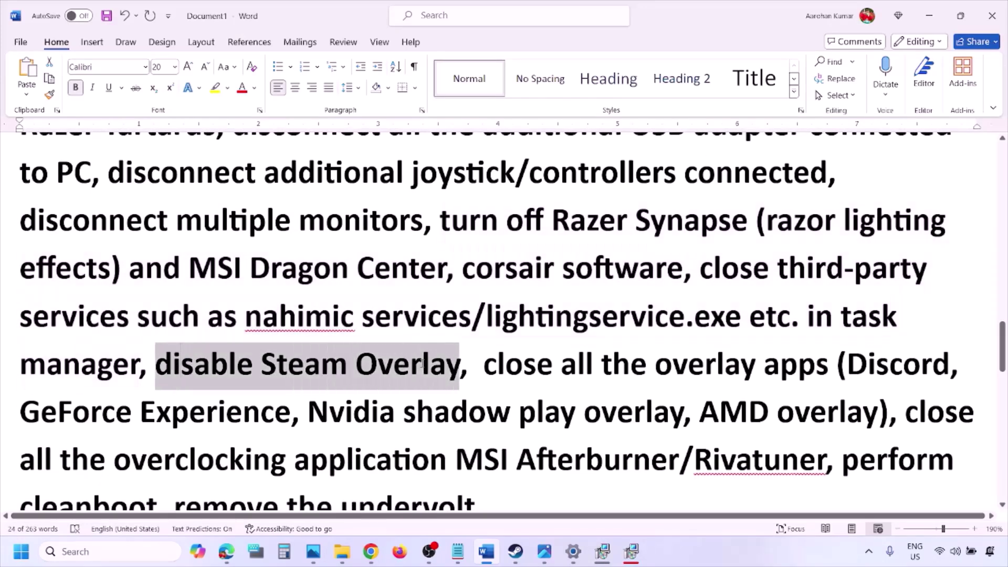
- Examine the 0.png screenshot of the Steam library with a game's Properties option, and go to the next image
left_click(698, 558)
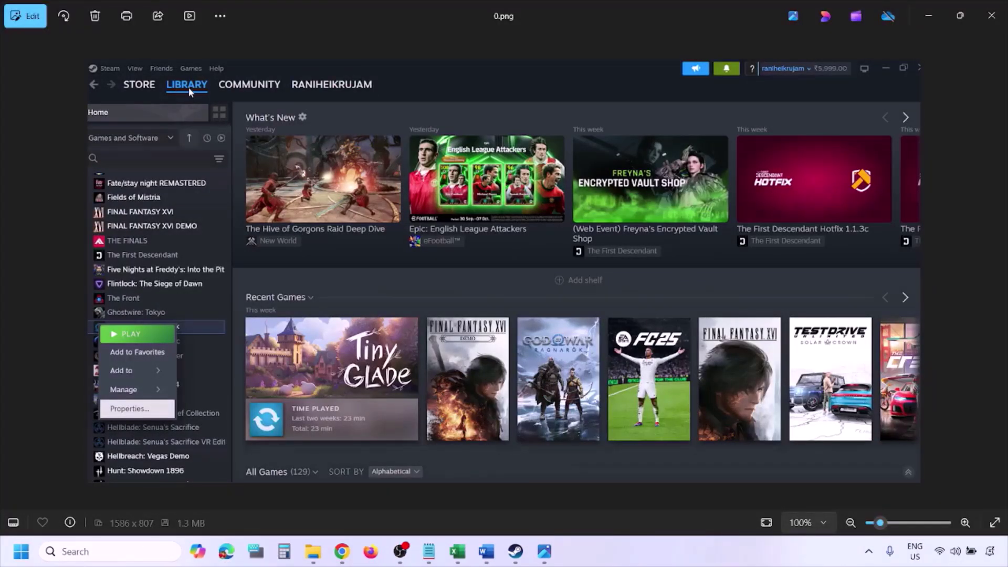
key("ctrl+plus")
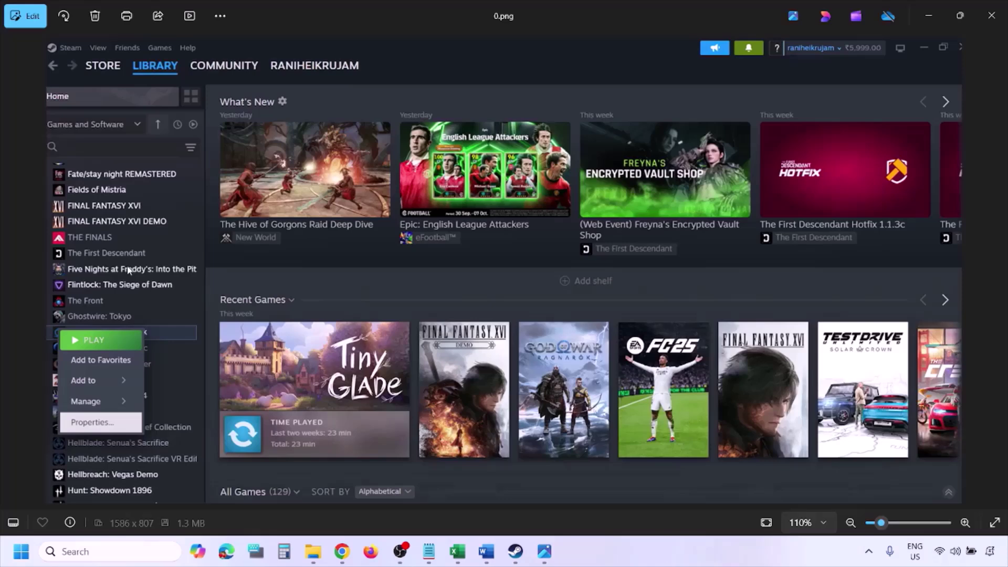
key("ctrl+minus")
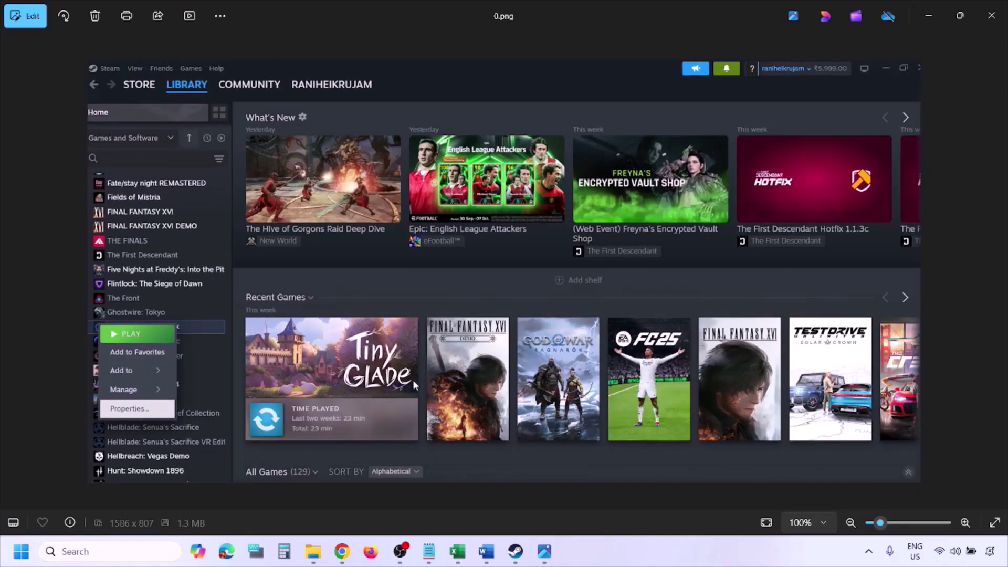
key("Right")
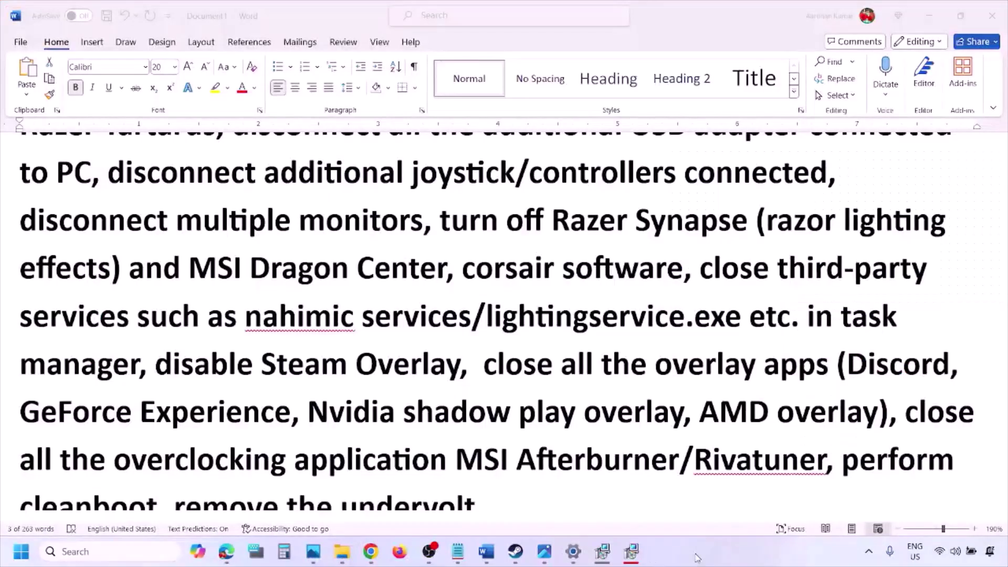
- Return to Step 9 in the Word document and highlight "disable Steam Overlay" again
scroll(601, 418, "down", 2)
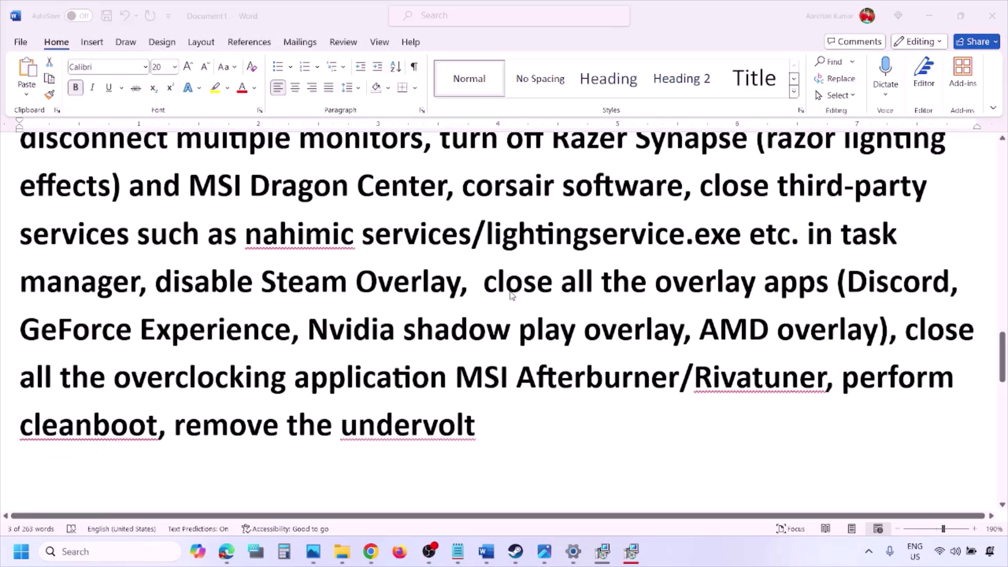
left_click_drag(156, 283, 459, 283)
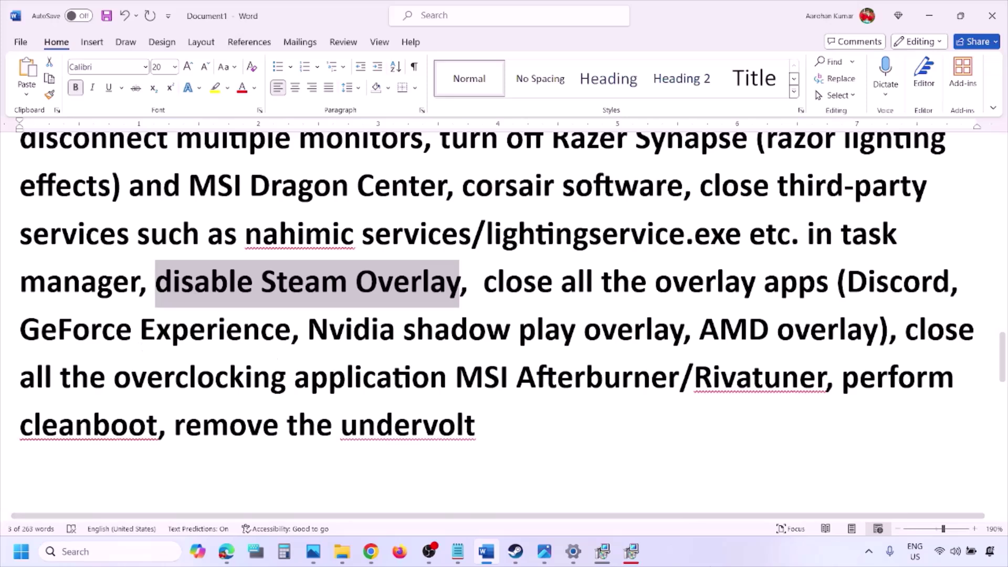
left_click(140, 347)
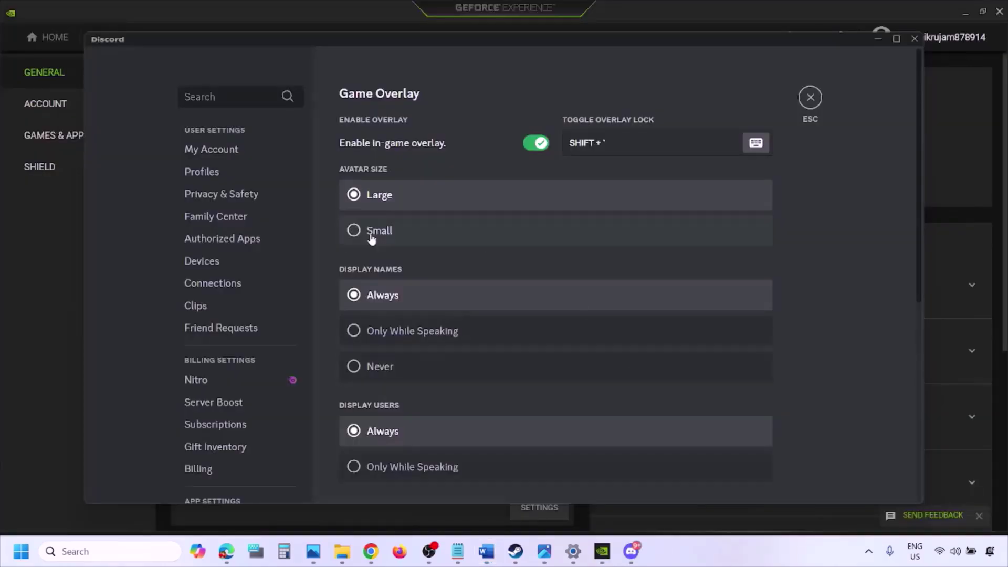
- Turn off the in-game overlay in Discord's Game Overlay settings and in GeForce Experience's general settings
scroll(247, 282, "down", 10)
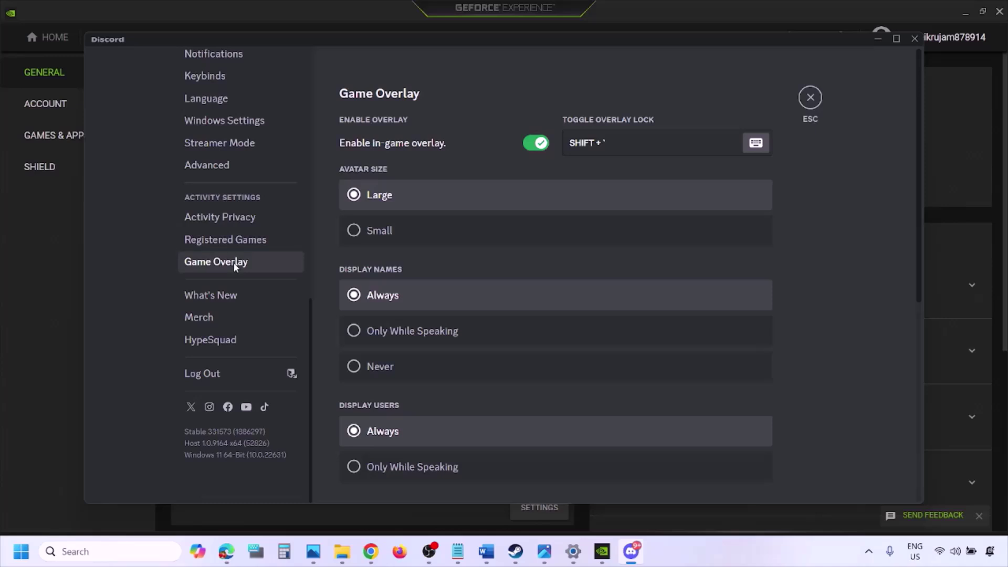
left_click(535, 143)
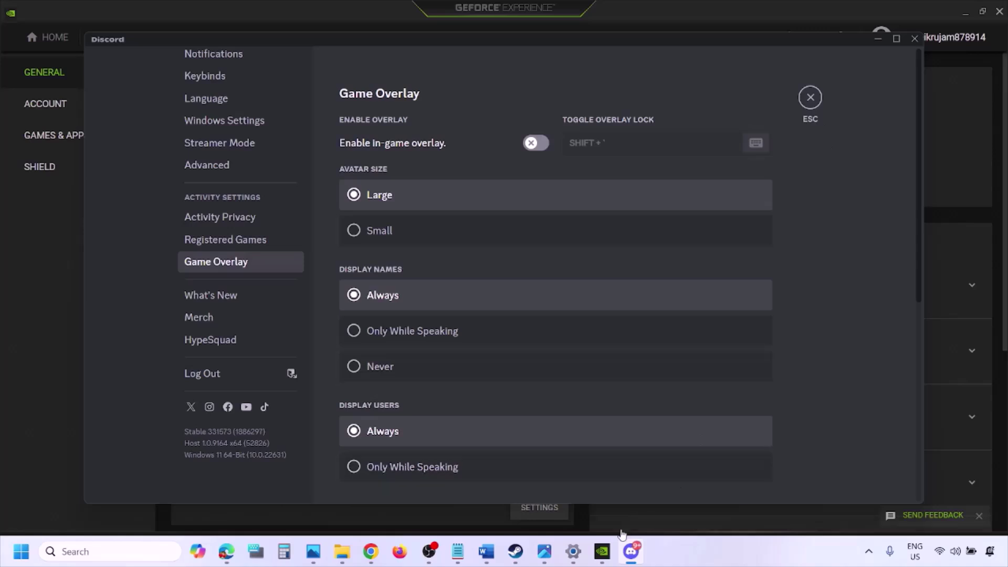
left_click(606, 554)
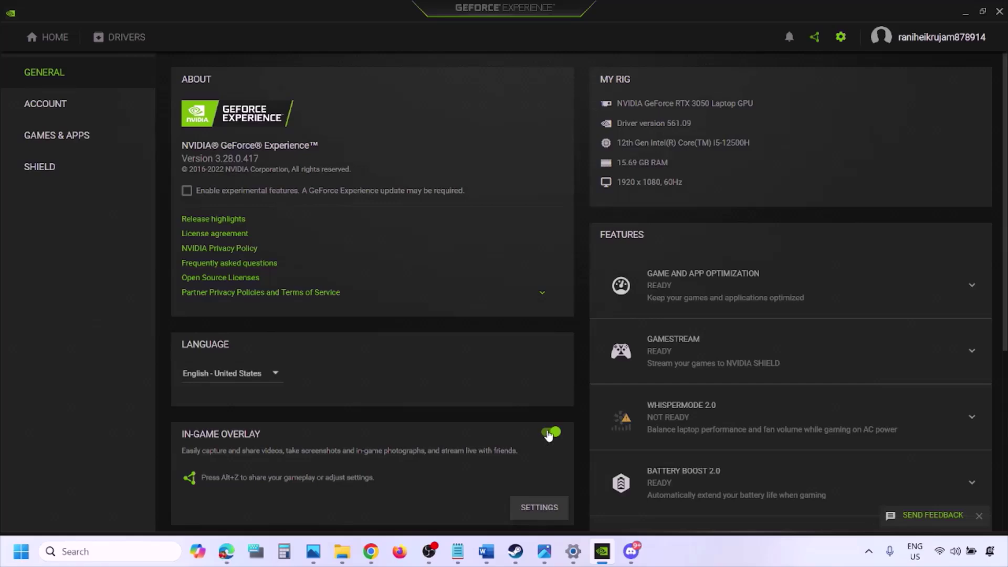
left_click(549, 434)
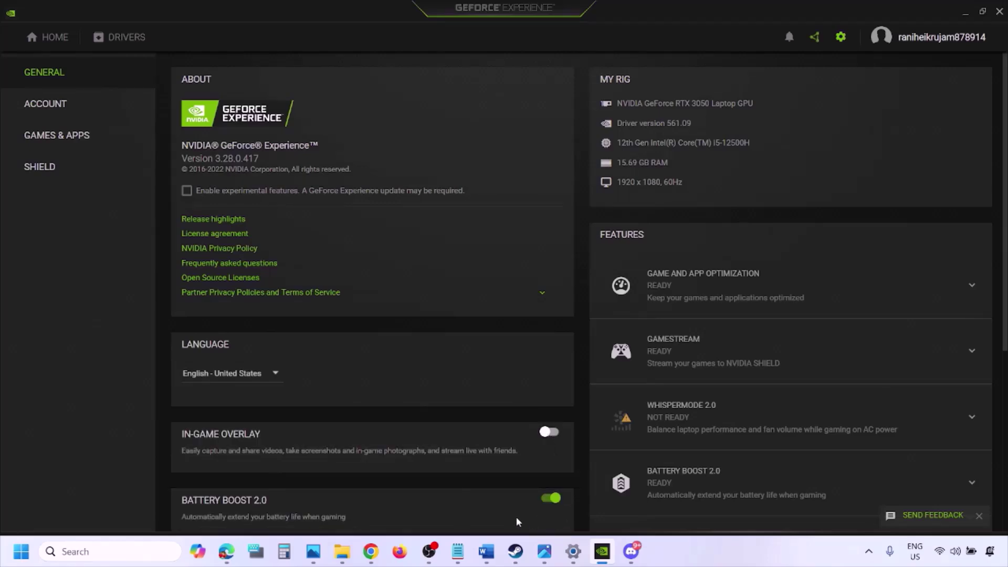
- Return to the Word document and highlight the Step 9 instruction "close all the overlay apps"
left_click(485, 556)
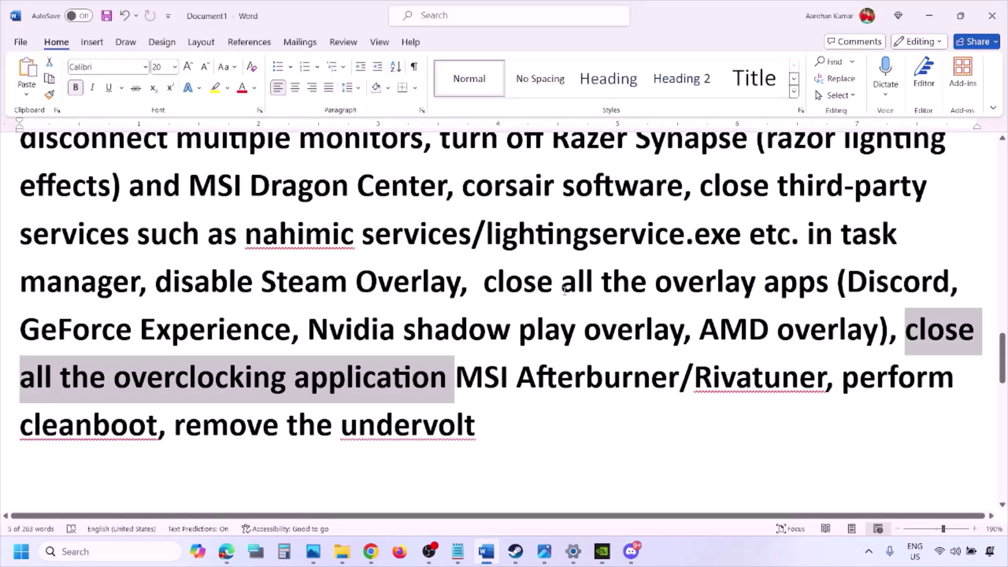
scroll(721, 212, "up", 2)
scroll(548, 296, "down", 1)
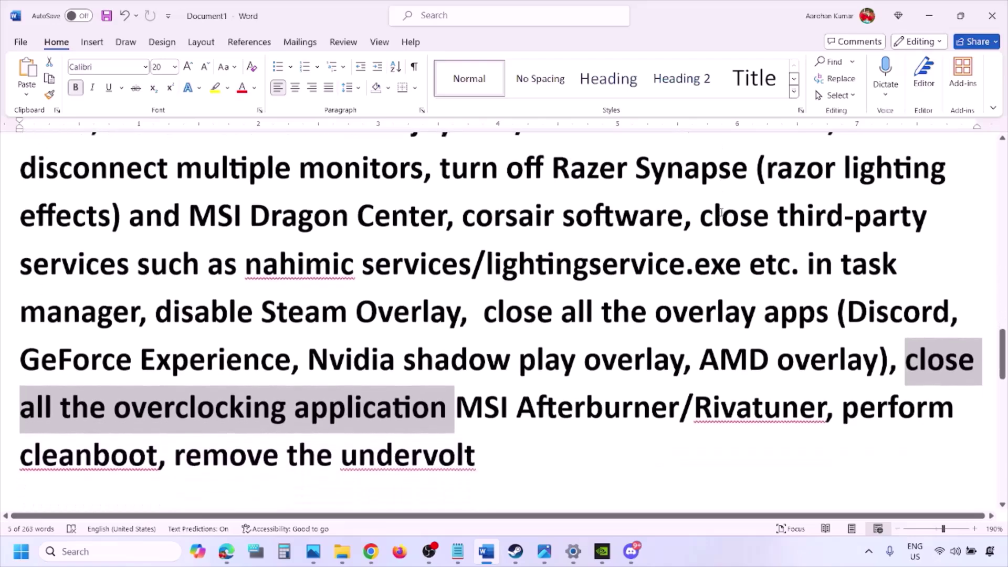
left_click_drag(498, 307, 787, 314)
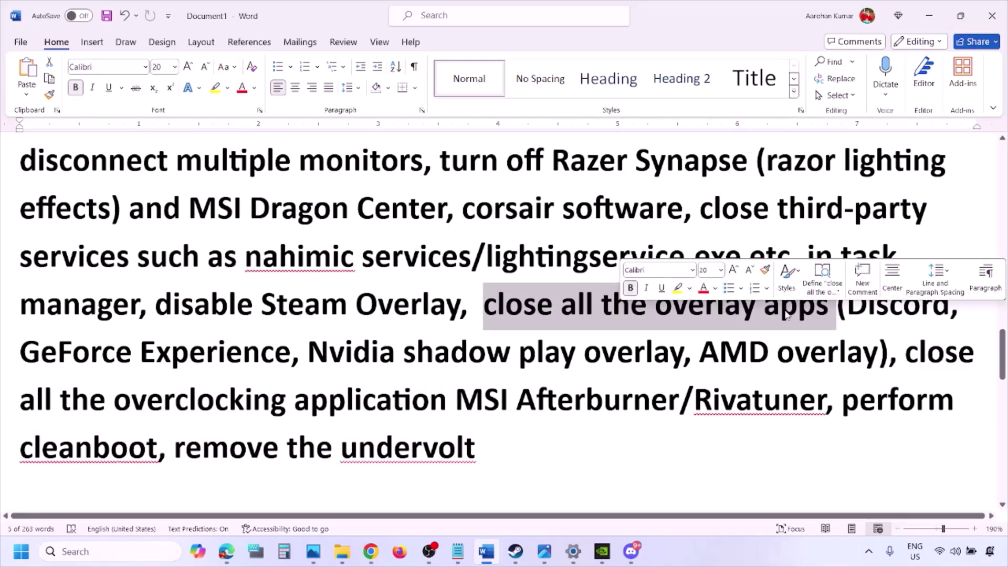
left_click(554, 307)
left_click_drag(488, 306, 836, 310)
- Quit Discord and exit the NVIDIA background app from the hidden system tray icons
left_click(869, 553)
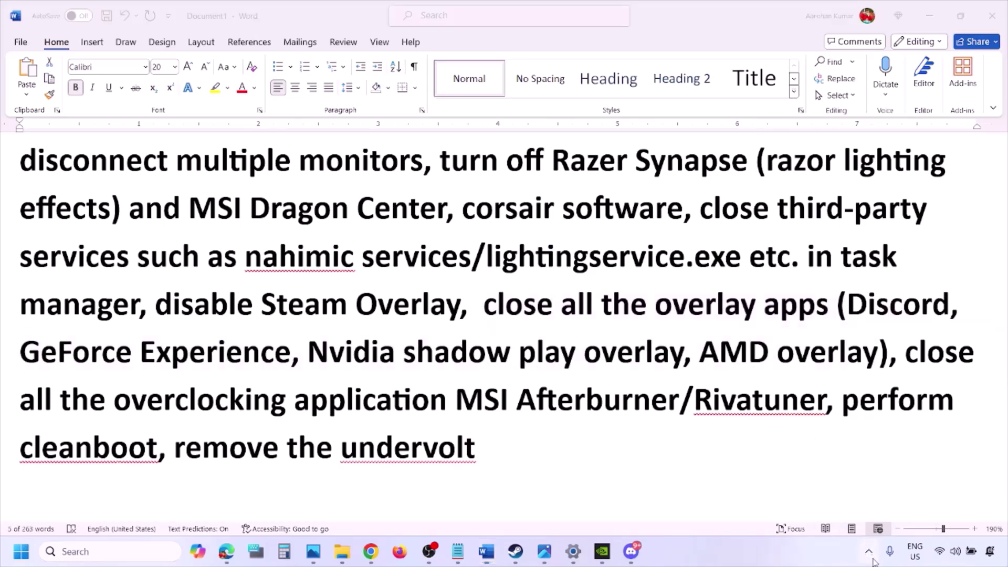
right_click(844, 486)
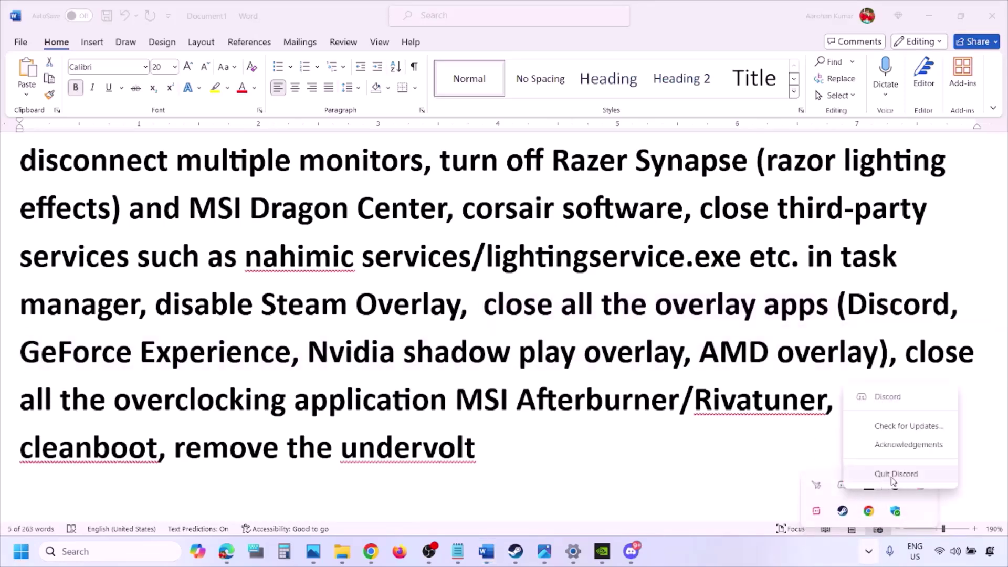
left_click(893, 474)
right_click(843, 486)
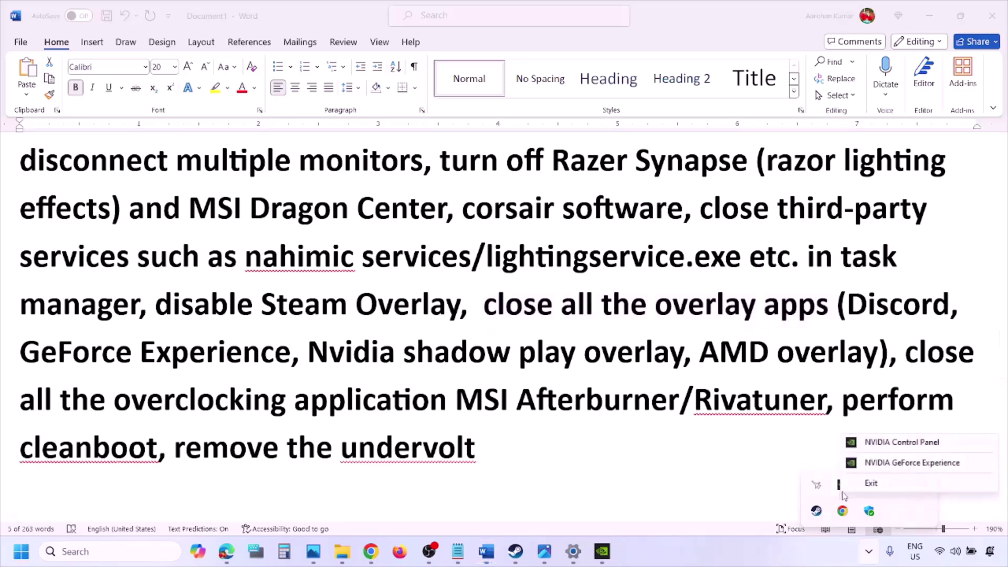
left_click(846, 494)
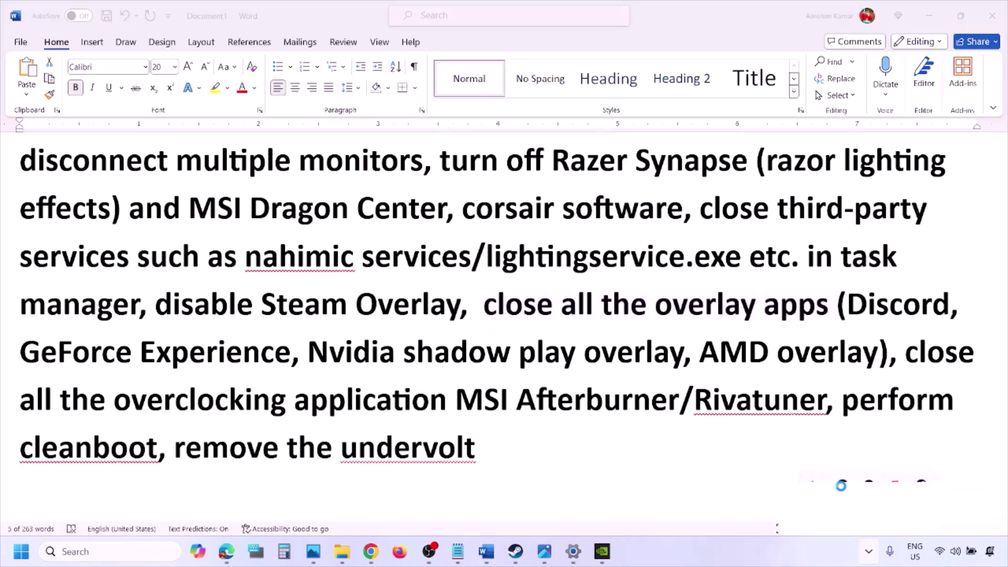
right_click(843, 486)
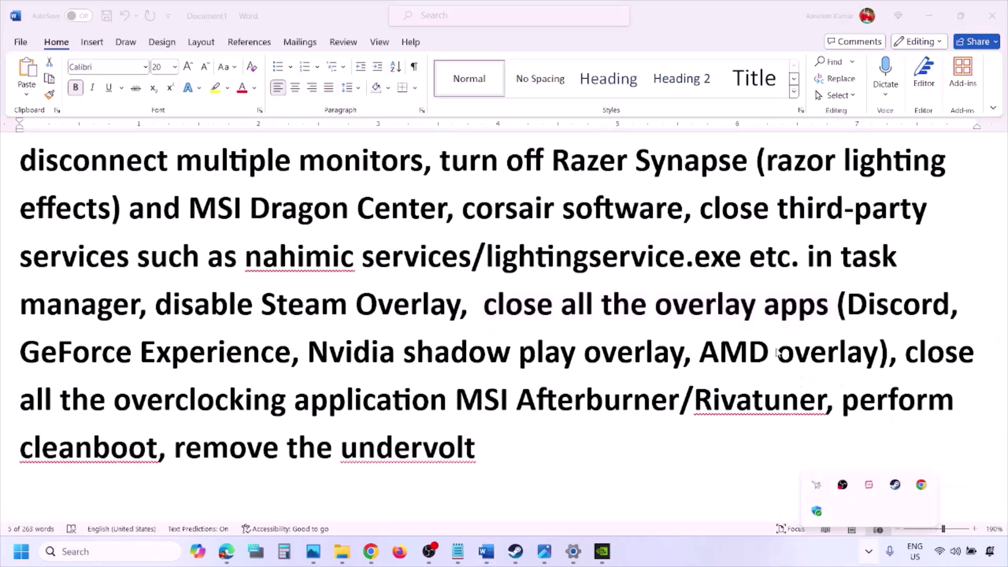
- Highlight "close all the overlay apps" again and quit the background app with the pink system tray icon
left_click_drag(483, 304, 837, 310)
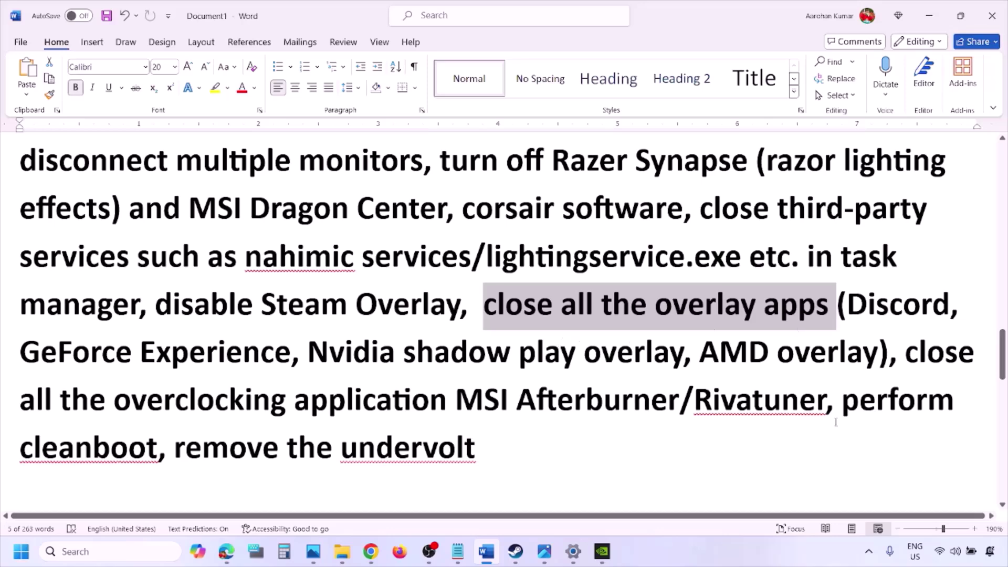
left_click(869, 551)
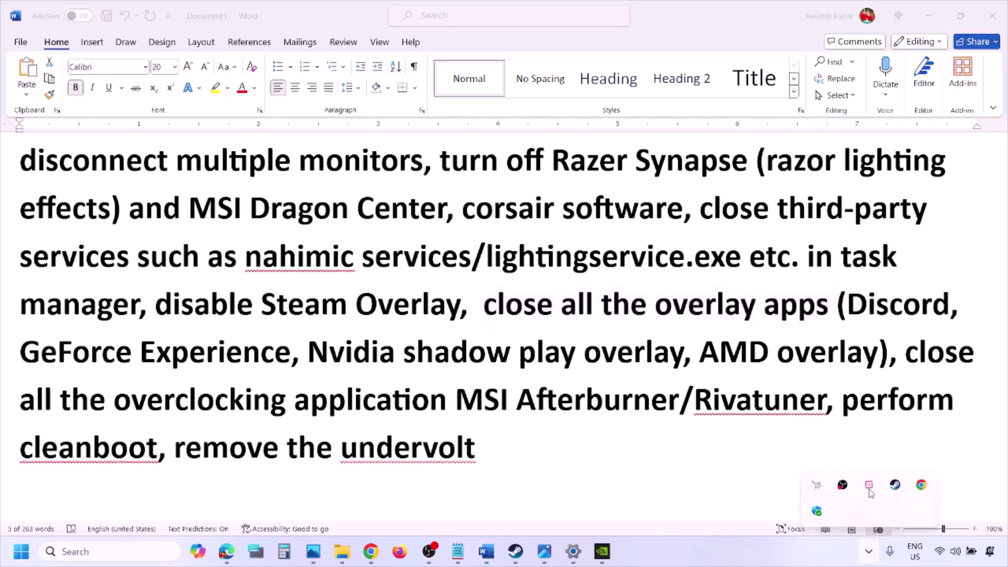
right_click(869, 490)
left_click(893, 479)
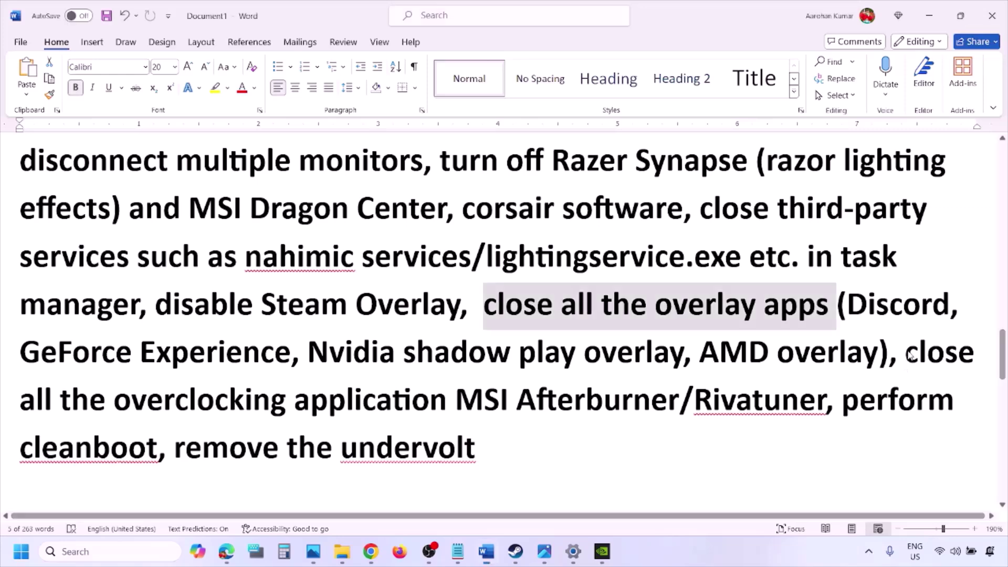
- Highlight "close all the overclocking application" in Step 9, close MSI Afterburner from the system tray, and return to the document
left_click_drag(909, 354, 484, 402)
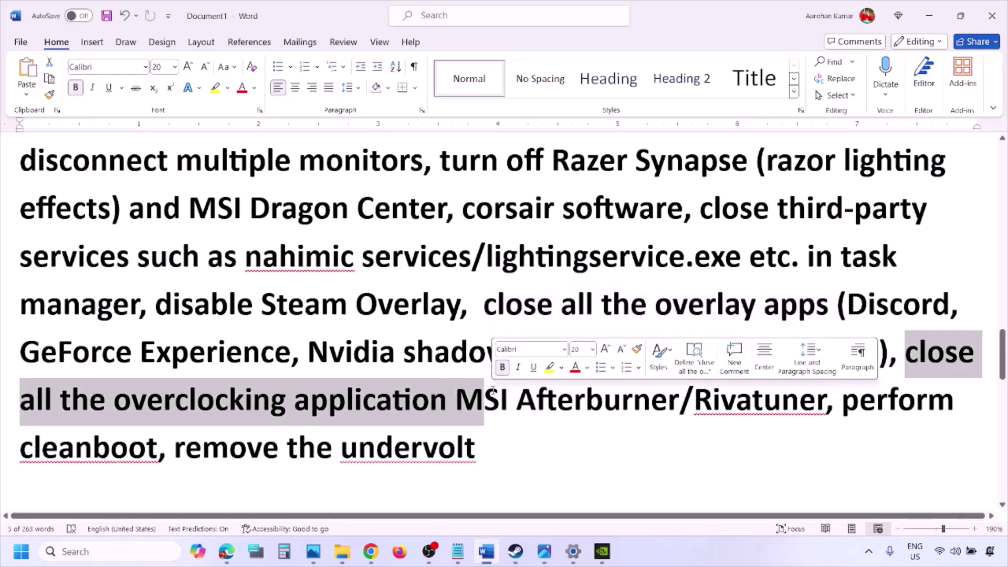
left_click(869, 558)
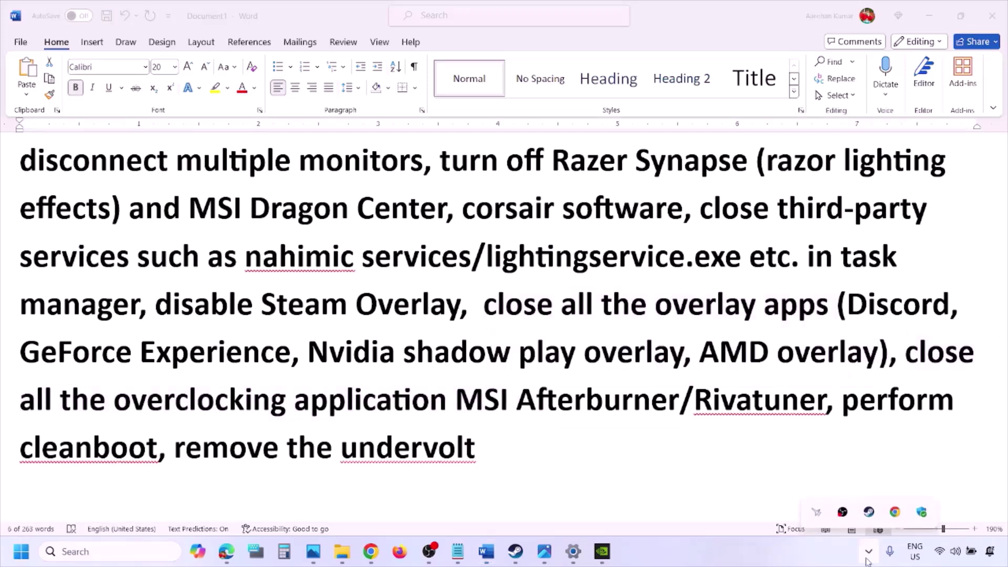
right_click(814, 513)
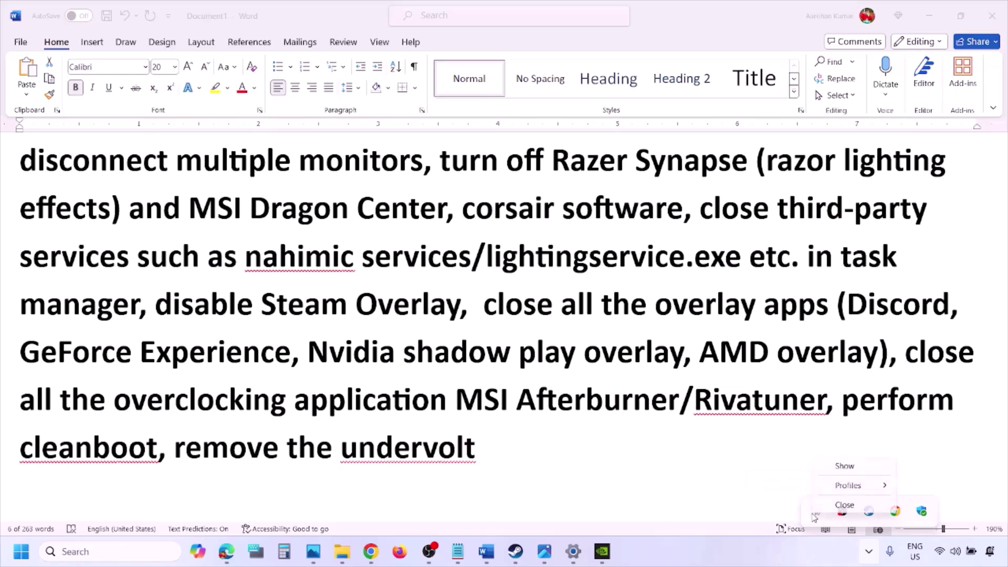
left_click(845, 505)
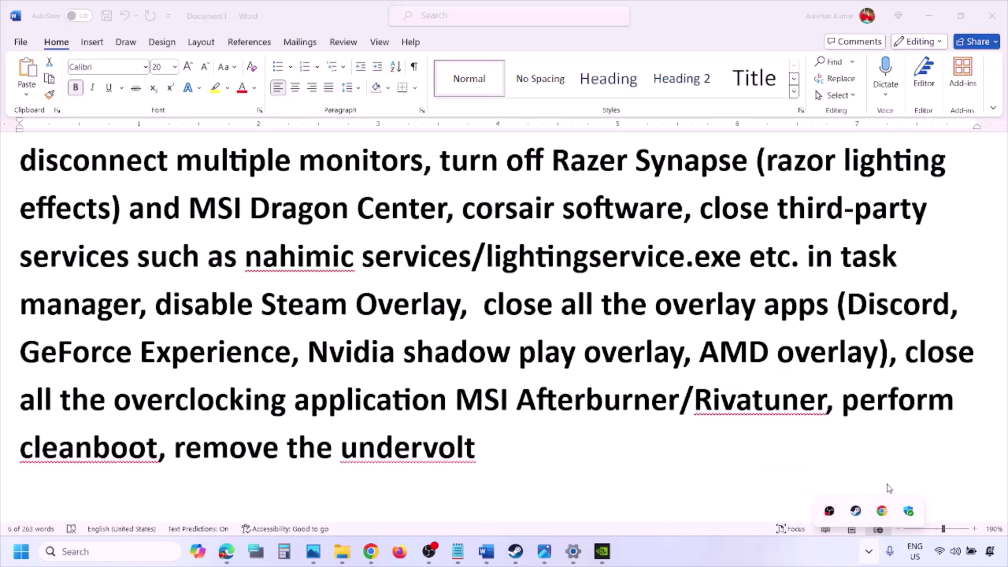
left_click(707, 397)
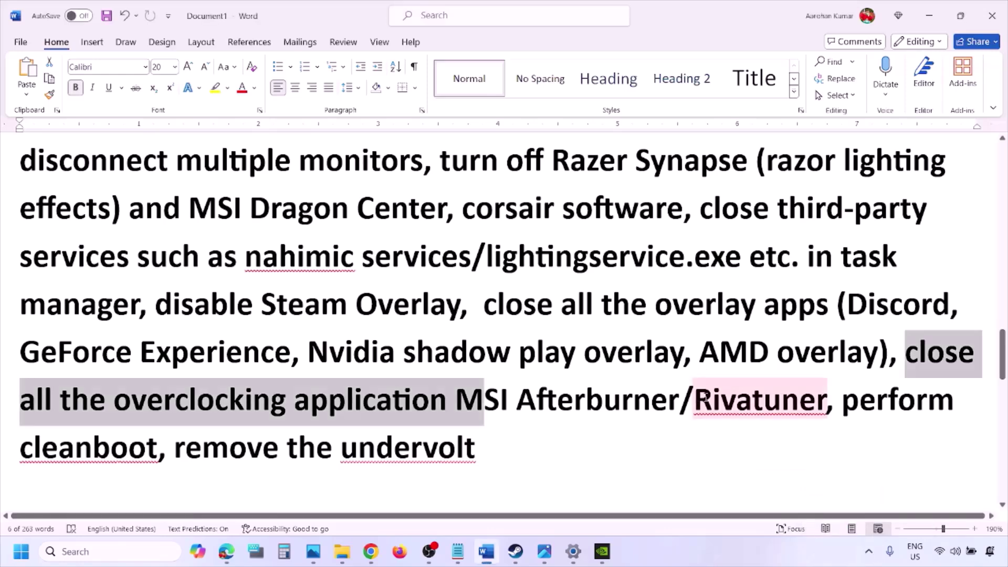